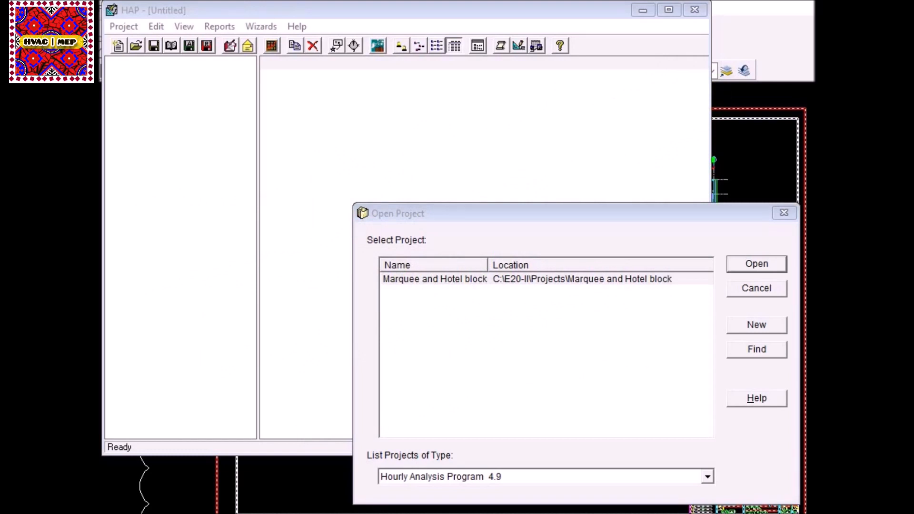
Review the general and project preferences for units and standards, and accept them
mouse_move(541, 511)
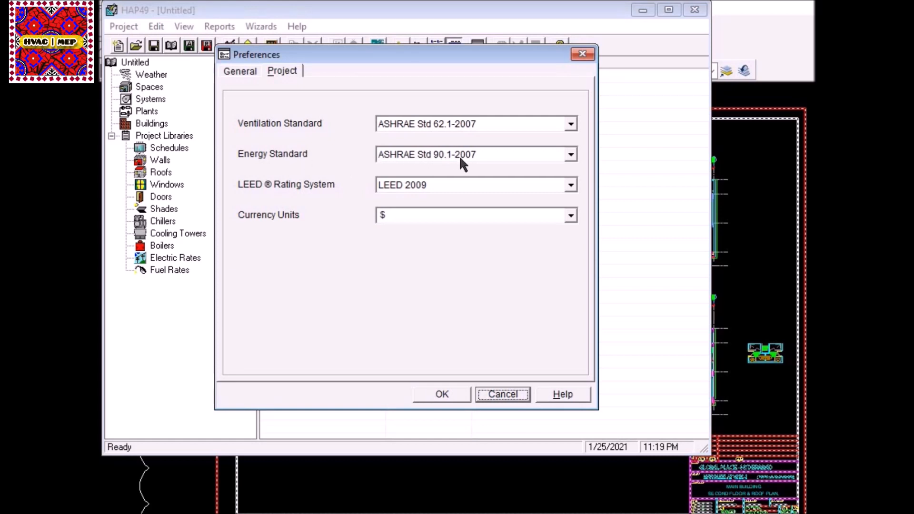
left_click(245, 75)
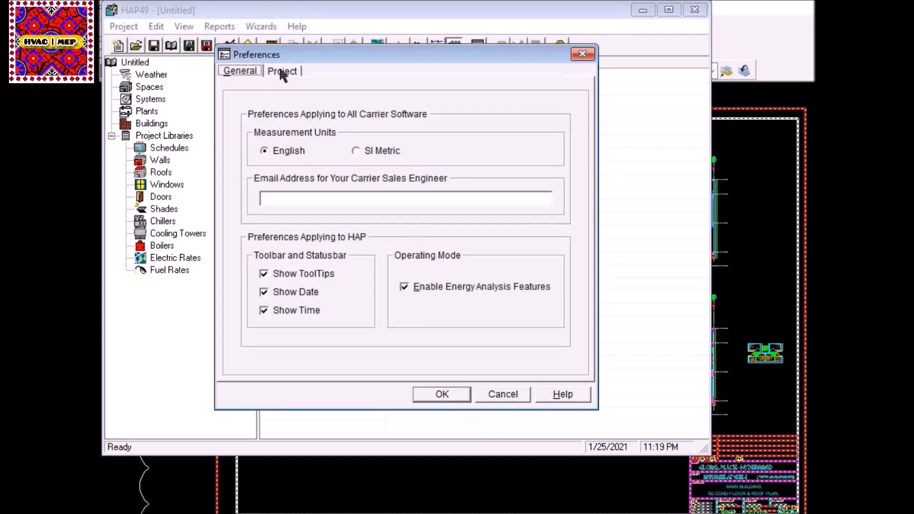
left_click(282, 73)
left_click(245, 74)
left_click(440, 395)
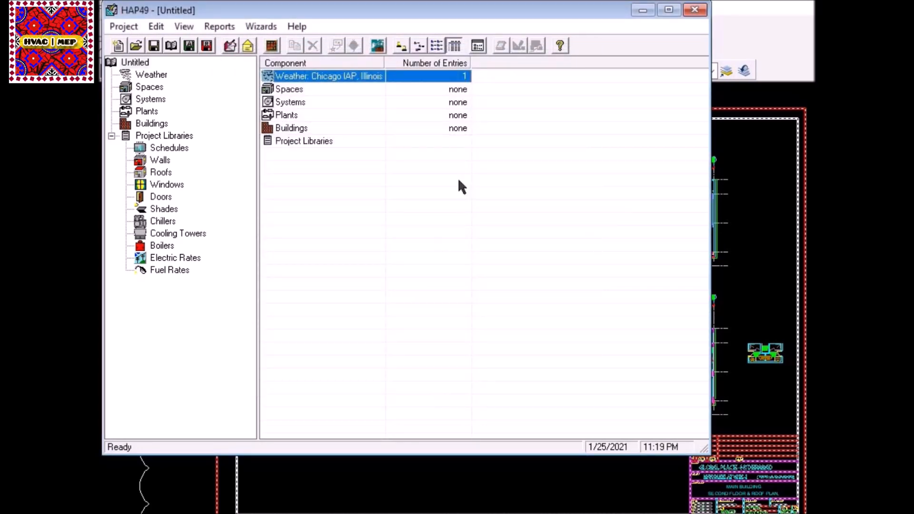
Open the project's weather properties for editing
left_click_drag(451, 15, 524, 63)
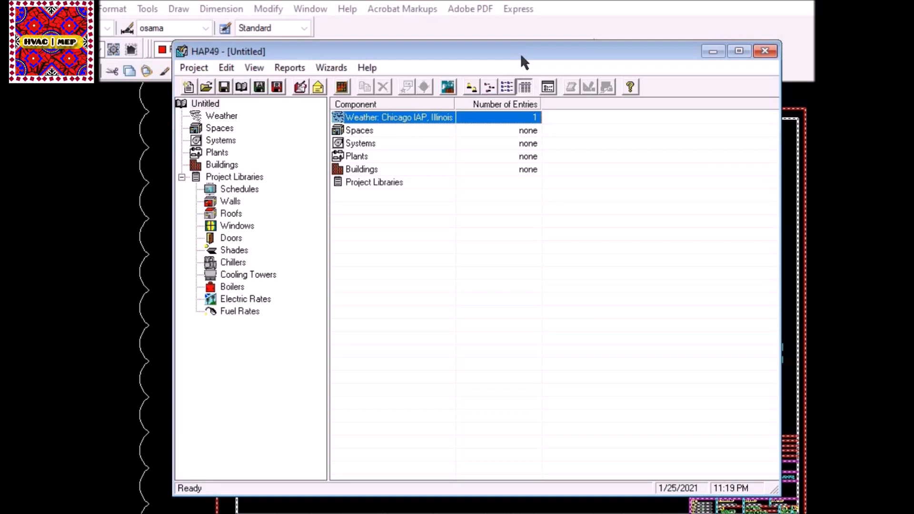
double_click(429, 121)
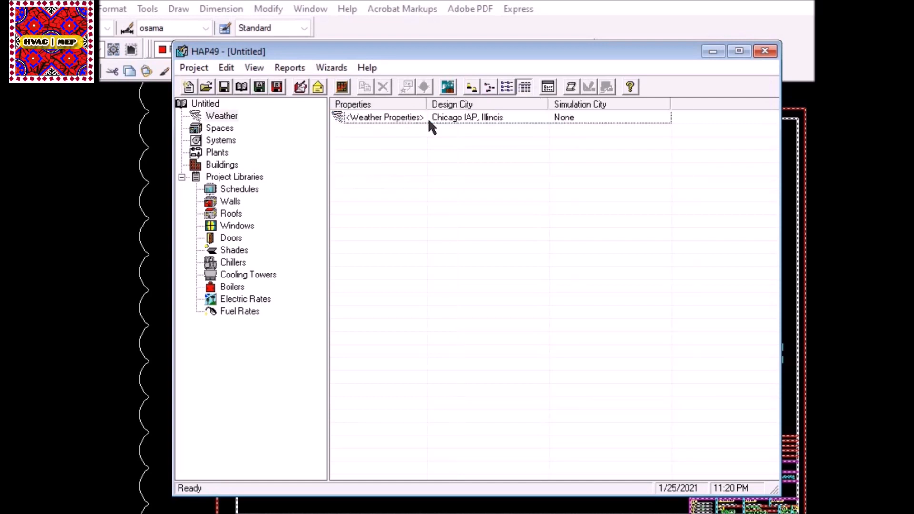
double_click(422, 117)
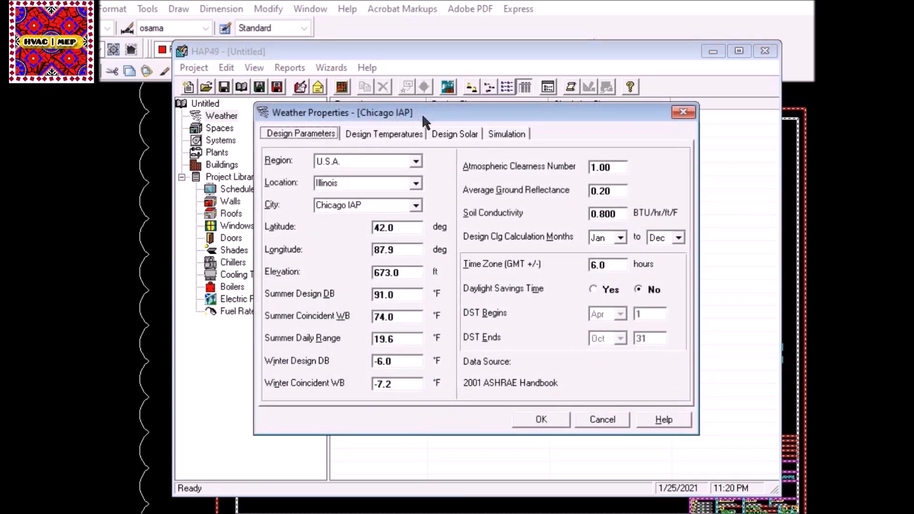
Set the weather region to Middle East and browse its available locations
left_click(416, 162)
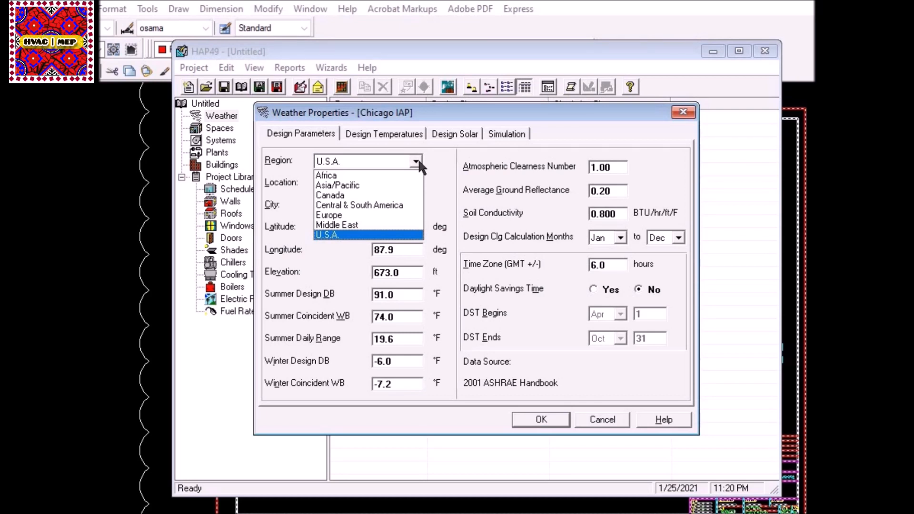
left_click(418, 160)
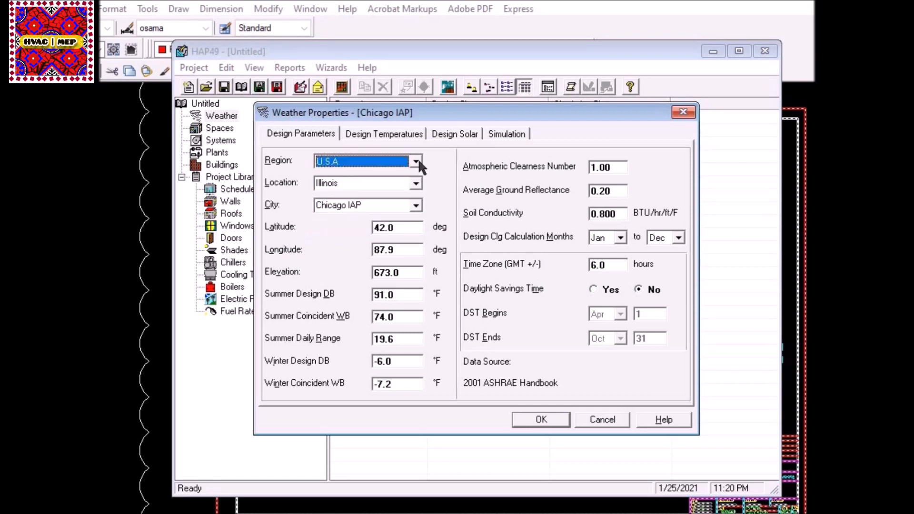
left_click(418, 160)
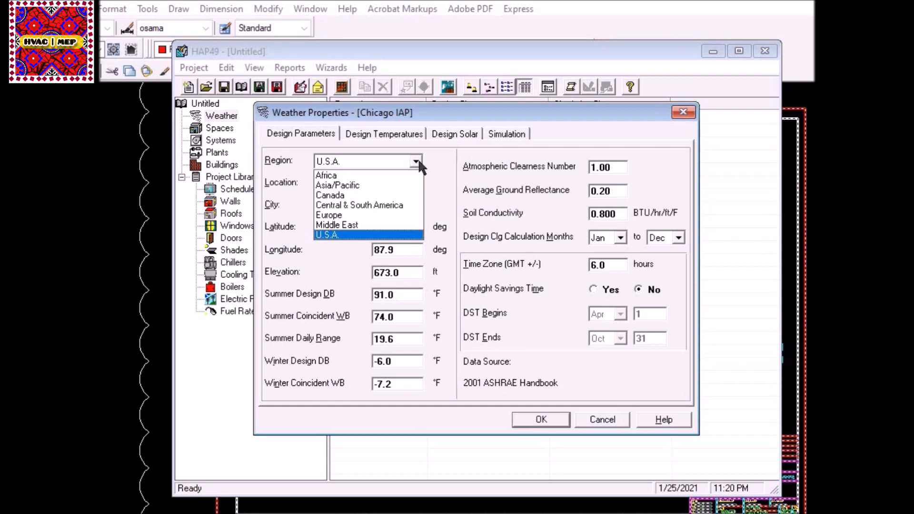
left_click(368, 226)
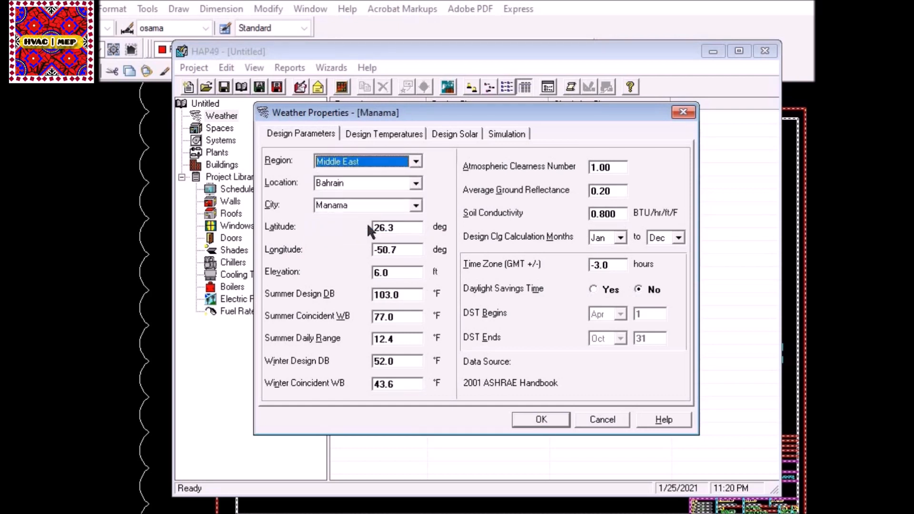
left_click(417, 182)
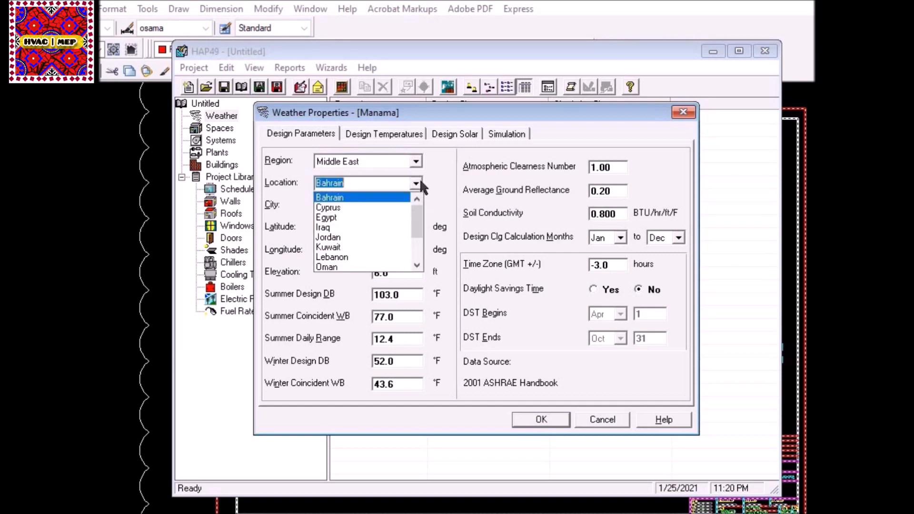
mouse_move(420, 206)
left_mouse_down()
mouse_move(423, 255)
mouse_move(419, 210)
left_mouse_up()
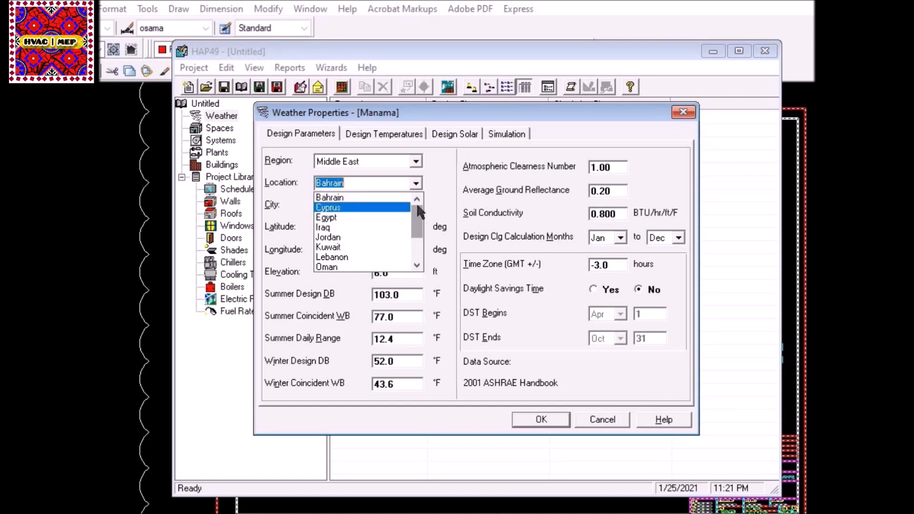
Set the weather region to Asia/Pacific and the location to India, and browse the available cities
left_click(414, 163)
left_click(414, 163)
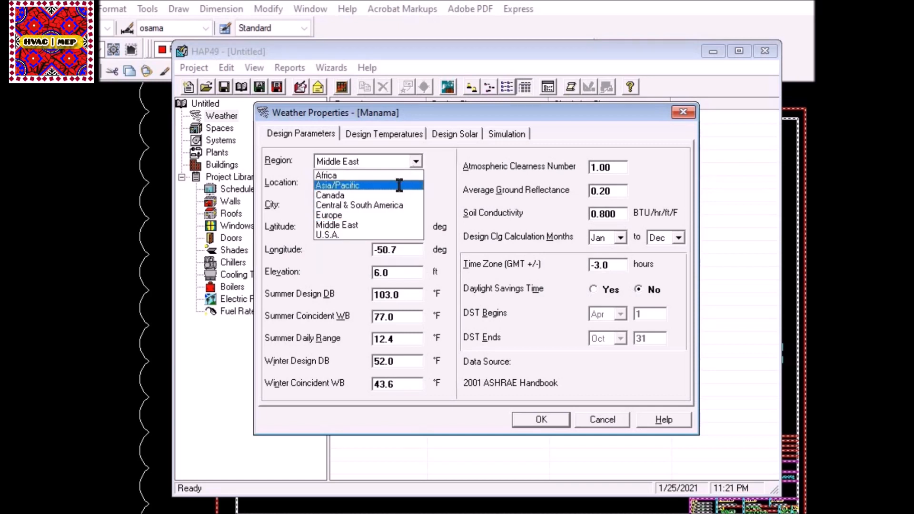
left_click(399, 185)
left_click(416, 183)
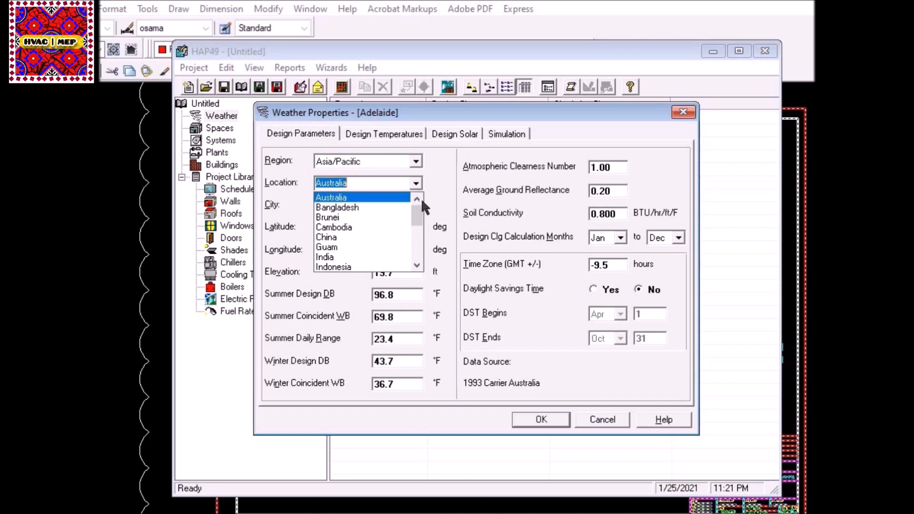
left_click_drag(416, 212, 419, 231)
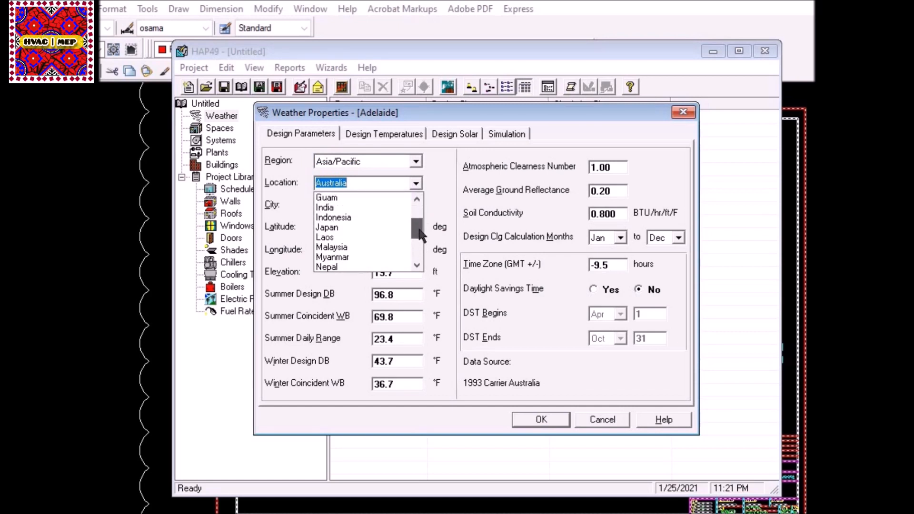
left_click(386, 208)
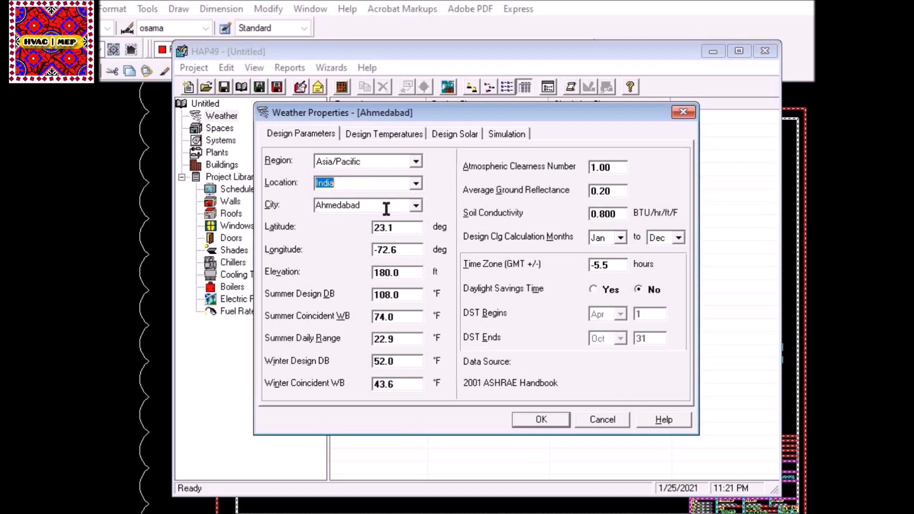
left_click(416, 206)
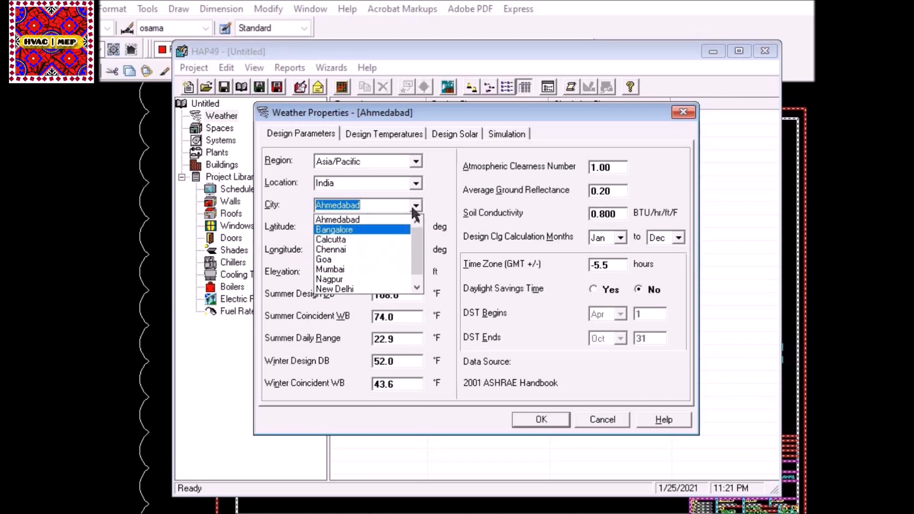
Set the weather region to Middle East and the location to Pakistan
left_click(417, 163)
left_click(417, 164)
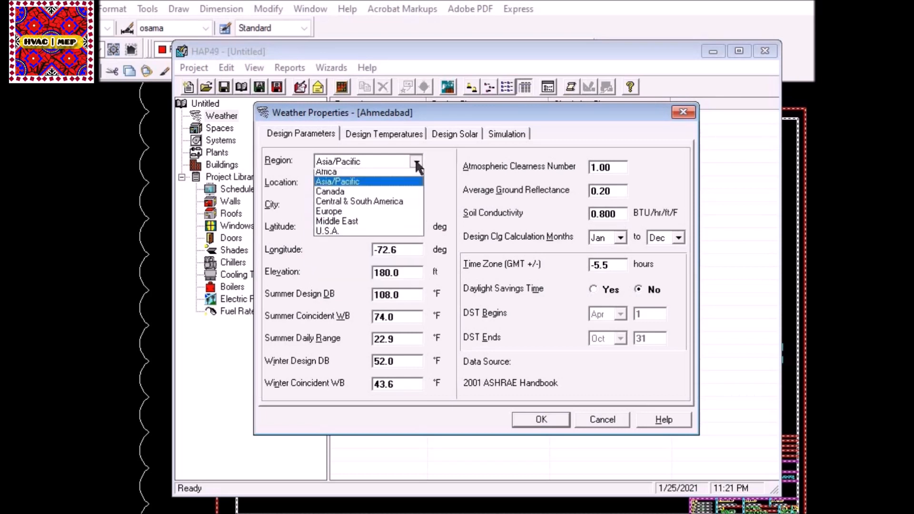
left_click(393, 223)
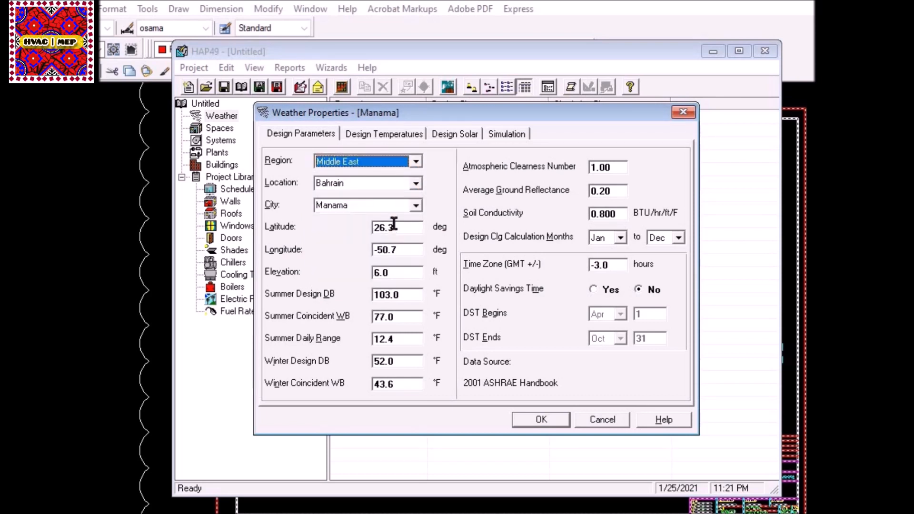
left_click(416, 184)
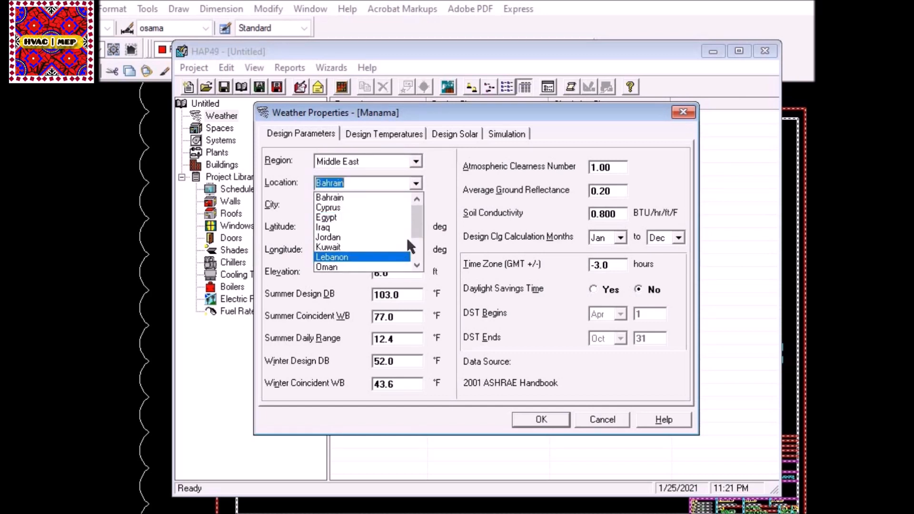
scroll(412, 235, "down", 2)
scroll(405, 245, "up", 1)
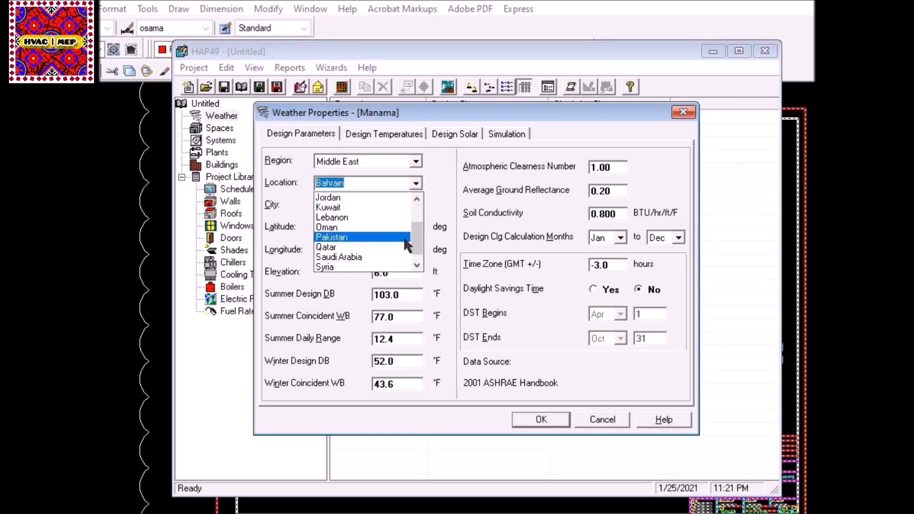
left_click(394, 238)
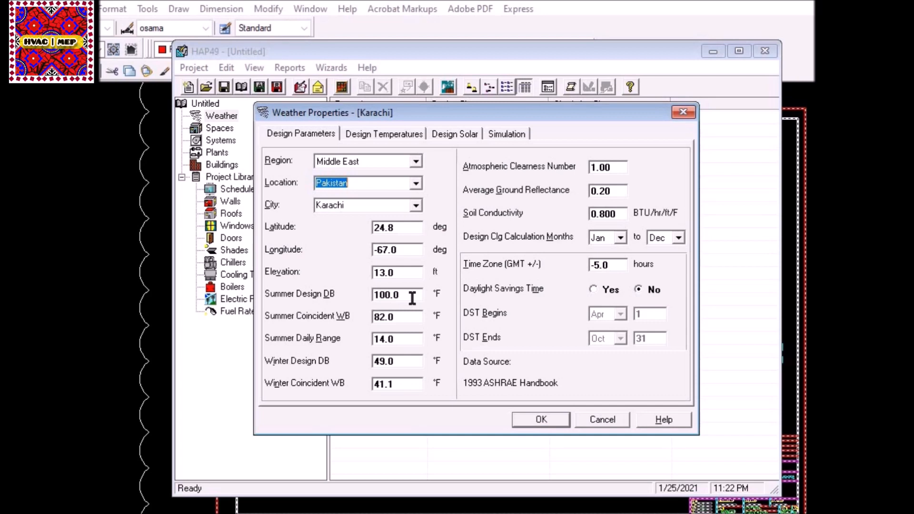
Review the winter design values, design temperatures, solar gains and simulation settings, and accept the weather properties
left_click(415, 360)
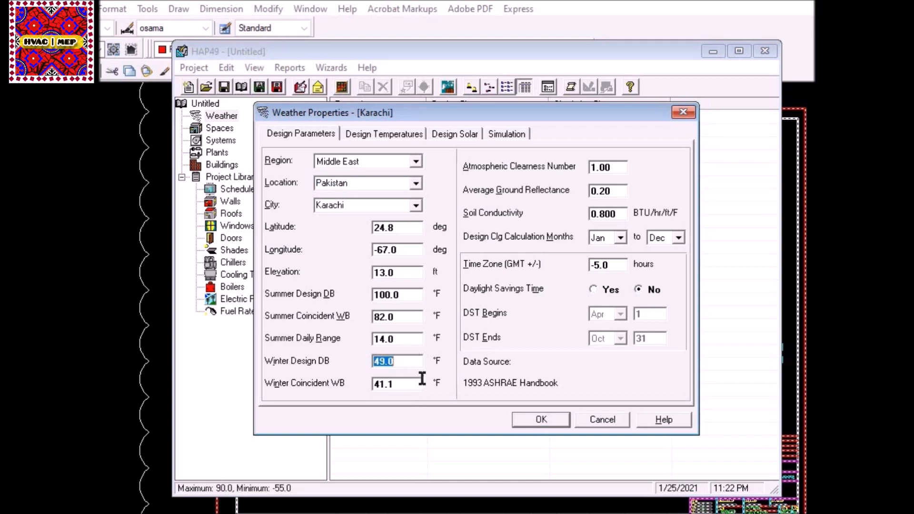
left_click(421, 378)
left_click(422, 378)
left_click(400, 124)
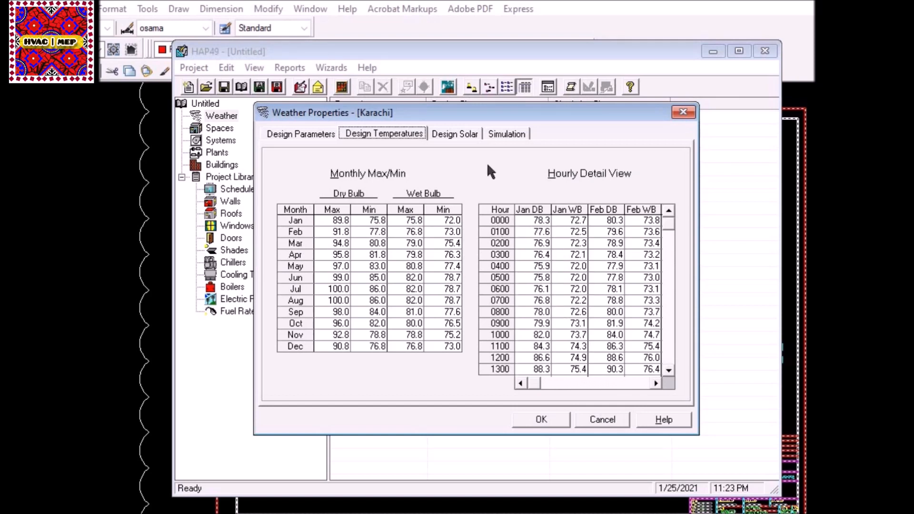
left_click(463, 138)
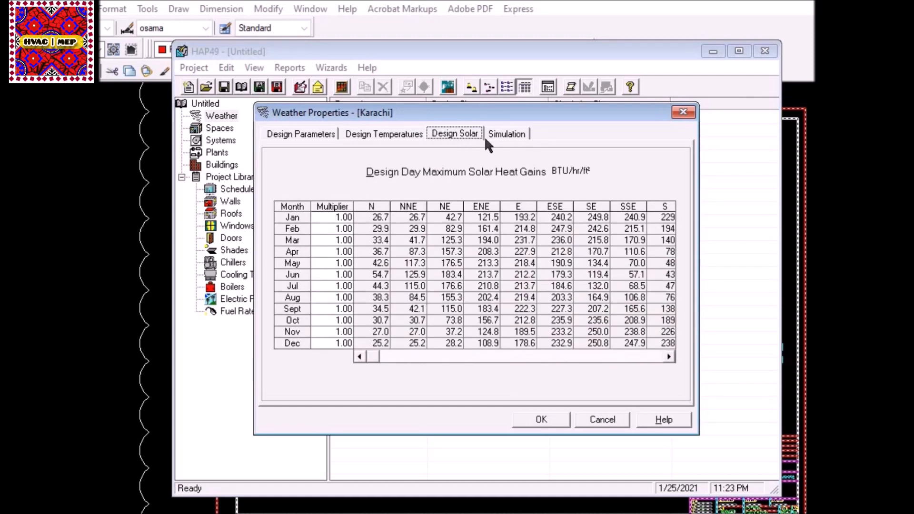
left_click(495, 139)
left_click(467, 135)
left_click(501, 138)
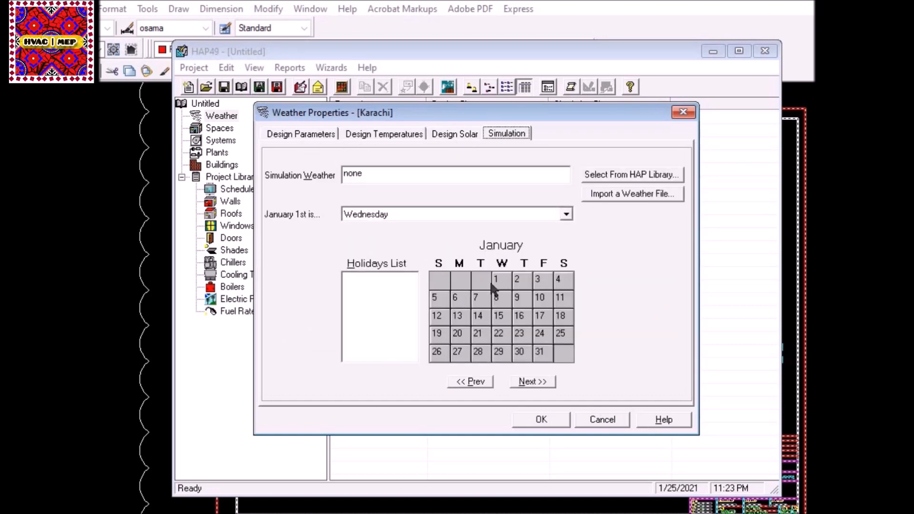
left_click(319, 137)
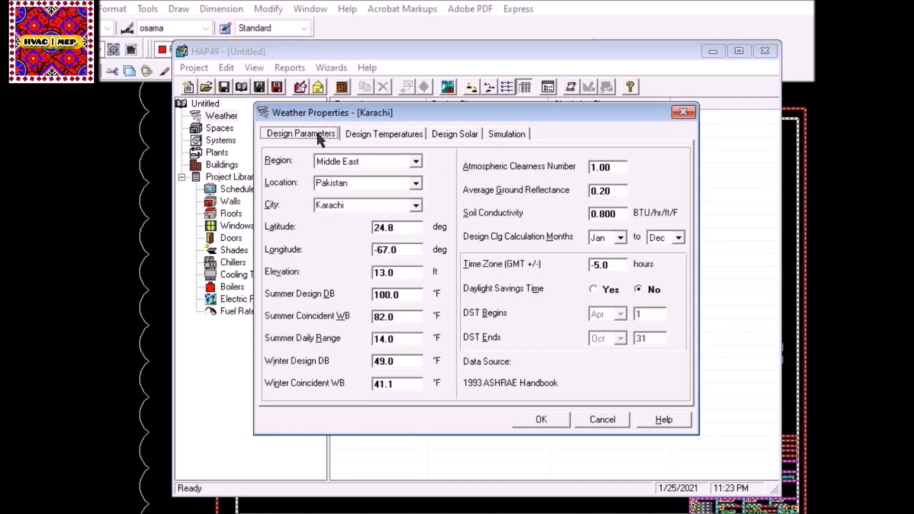
left_click(553, 421)
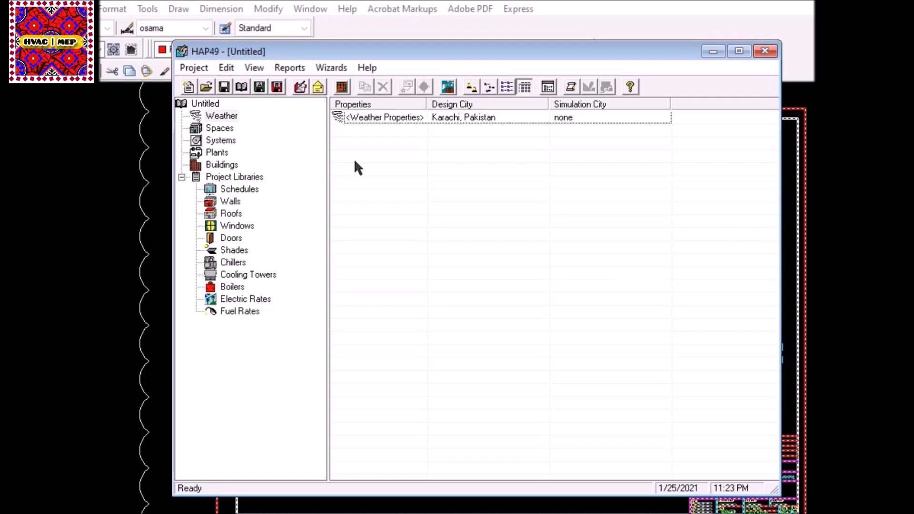
Start a new default wall in the project's wall library and look over its assembly name and layers
left_click(234, 205)
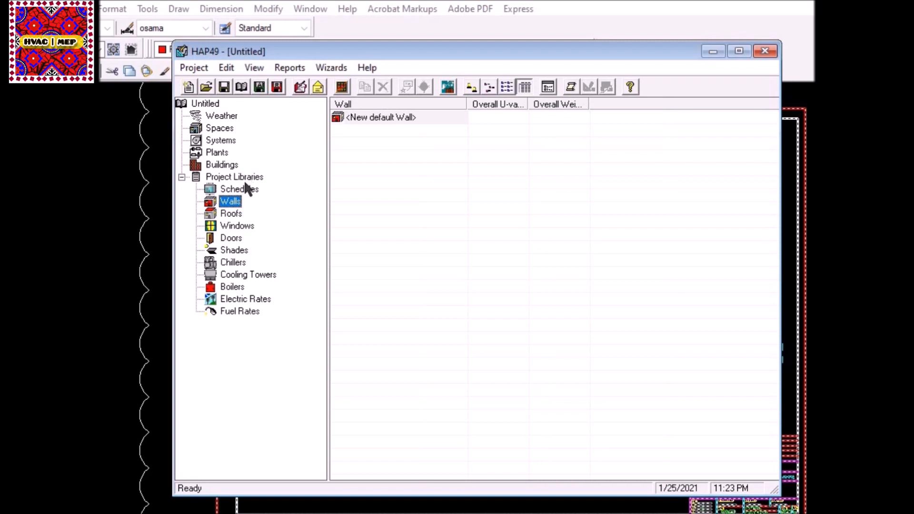
double_click(384, 118)
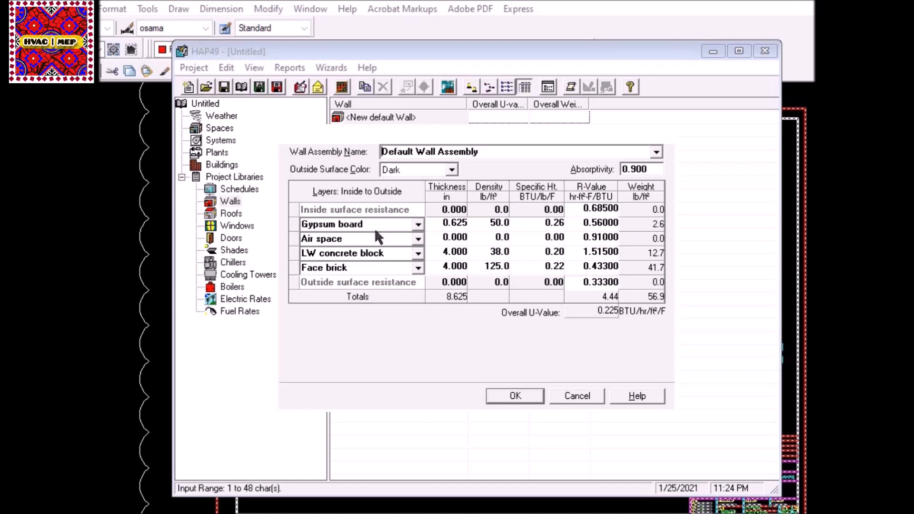
left_click(660, 155)
left_click(660, 153)
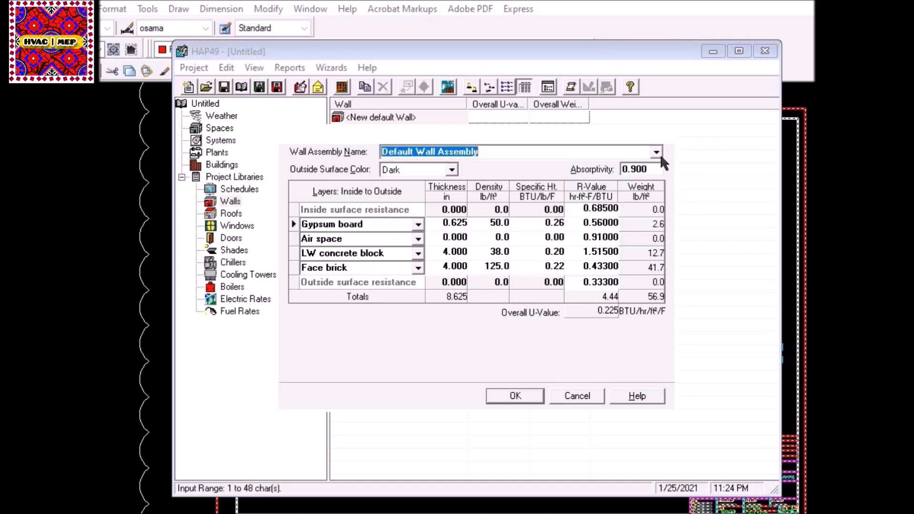
left_click(367, 209)
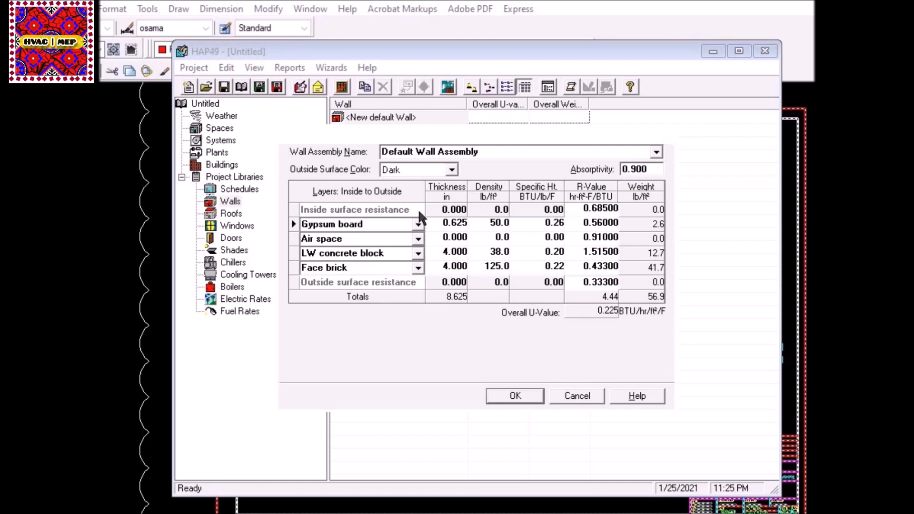
Look through the layer materials and replace the wall's gypsum board layer with 1/2-in gypsum plaster
left_click(418, 225)
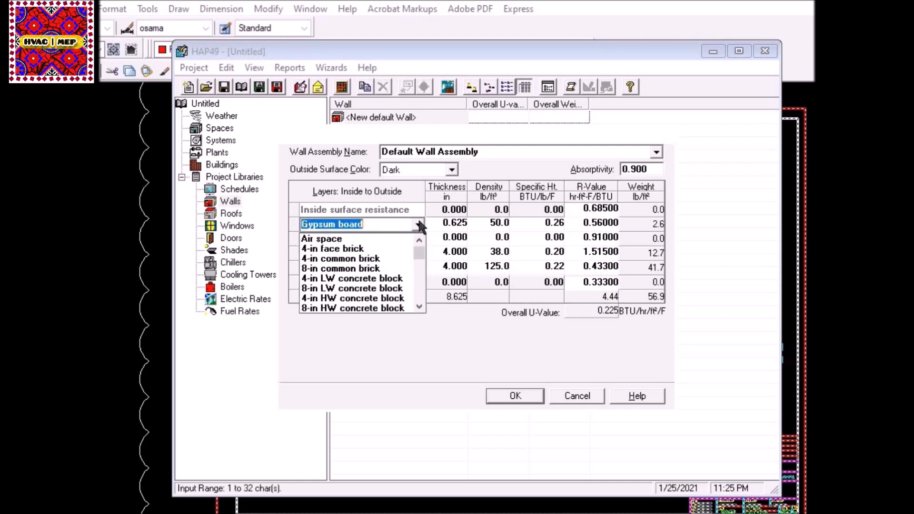
left_click_drag(422, 246, 424, 284)
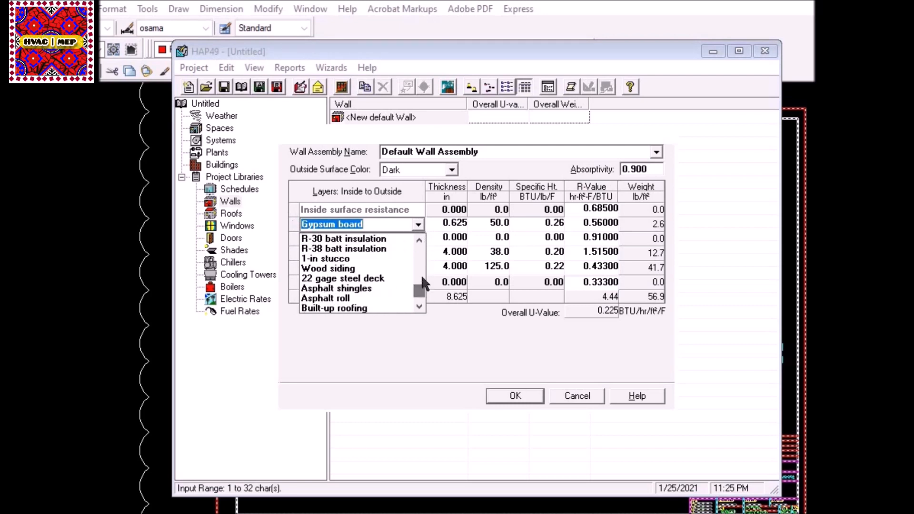
left_click(420, 240)
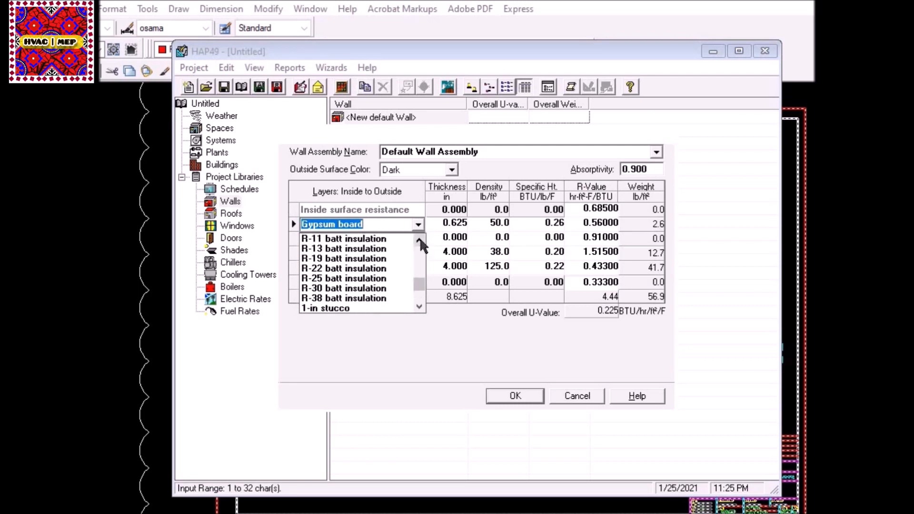
left_click_drag(420, 240, 420, 240)
left_click(420, 241)
left_click(420, 240)
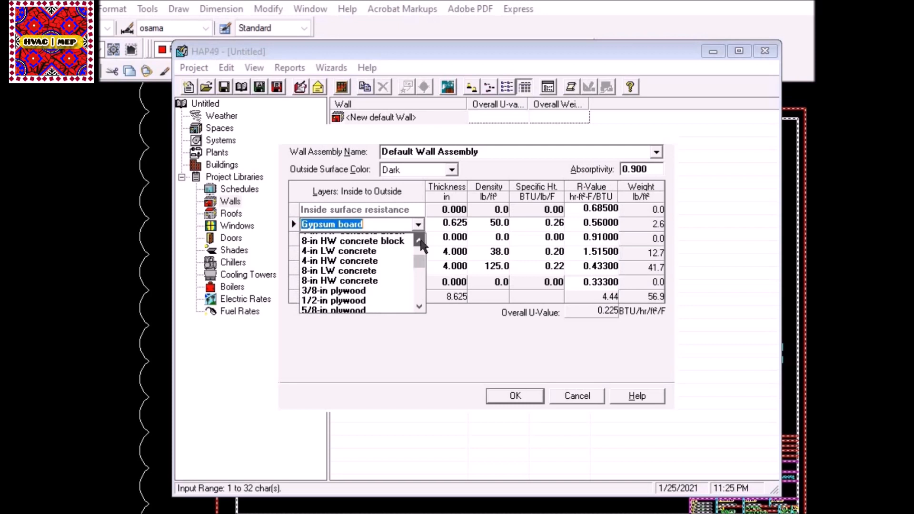
left_click(419, 241)
left_click(420, 241)
left_click(419, 240)
left_click(420, 241)
left_click(420, 240)
left_click(420, 240)
left_click(420, 308)
left_click(419, 308)
left_click(419, 308)
left_click(420, 308)
left_click(419, 308)
left_click(419, 308)
left_click(420, 308)
left_click(420, 307)
left_click(420, 307)
left_click(420, 307)
left_click(420, 307)
left_click(420, 307)
left_click(420, 307)
left_click(420, 307)
left_click(420, 307)
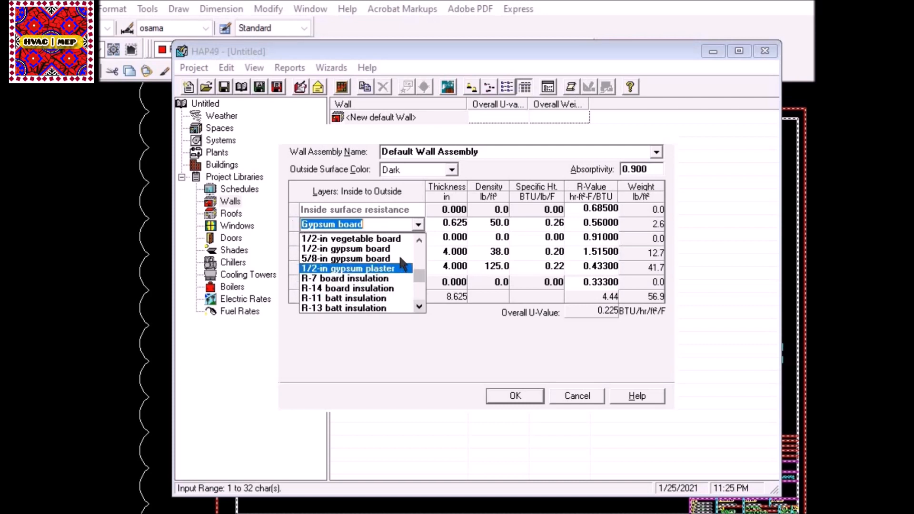
left_click(418, 240)
left_click(419, 240)
left_click(419, 240)
left_click(419, 240)
left_click(419, 240)
left_click(419, 240)
left_click(419, 241)
left_click(419, 240)
left_click(419, 240)
left_click(418, 240)
left_click(419, 307)
left_click(419, 307)
left_click(419, 307)
left_click(419, 307)
left_click(418, 307)
left_click(419, 307)
left_click(419, 307)
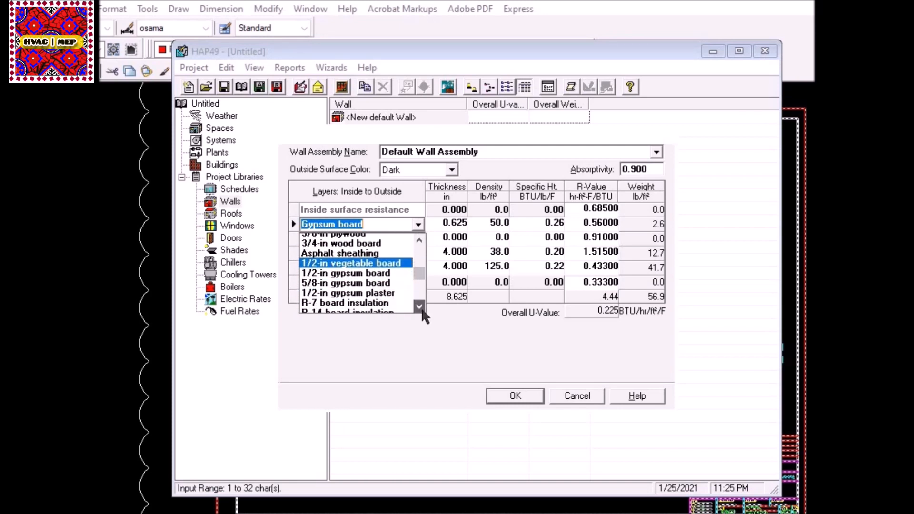
left_click(392, 288)
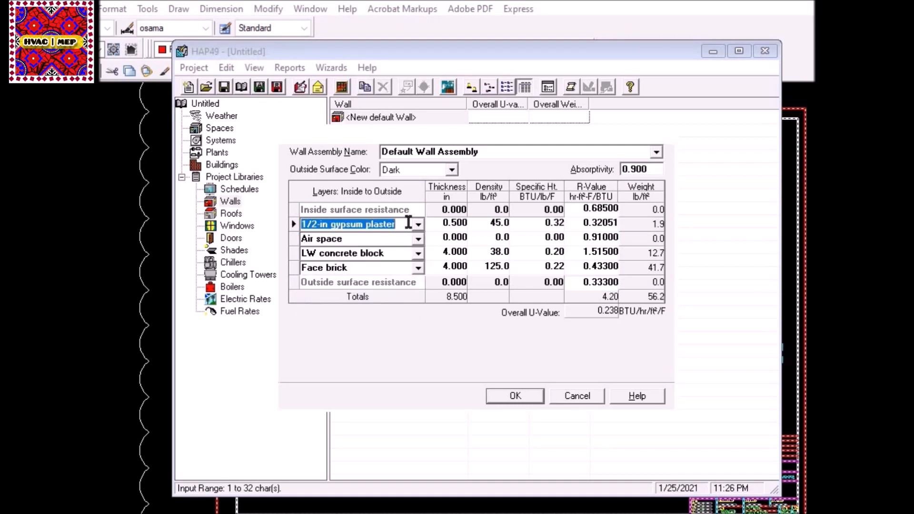
Change the air space layer to 4-in LW concrete block and the LW concrete block layer below it to 1/2-in gypsum plaster
left_click(419, 240)
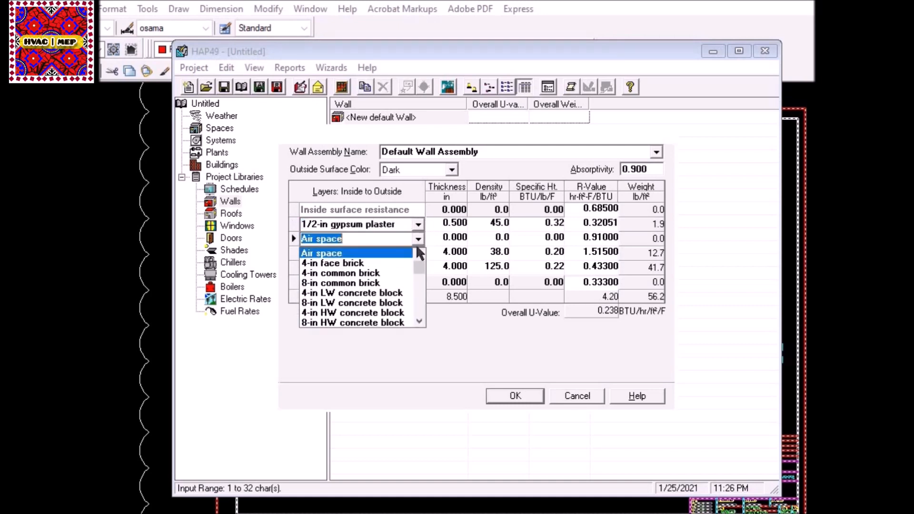
left_click(399, 293)
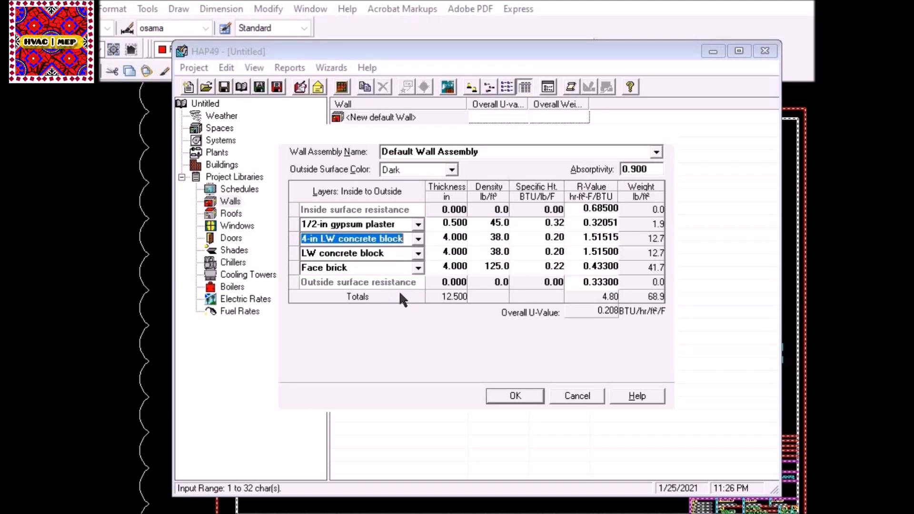
left_click(418, 255)
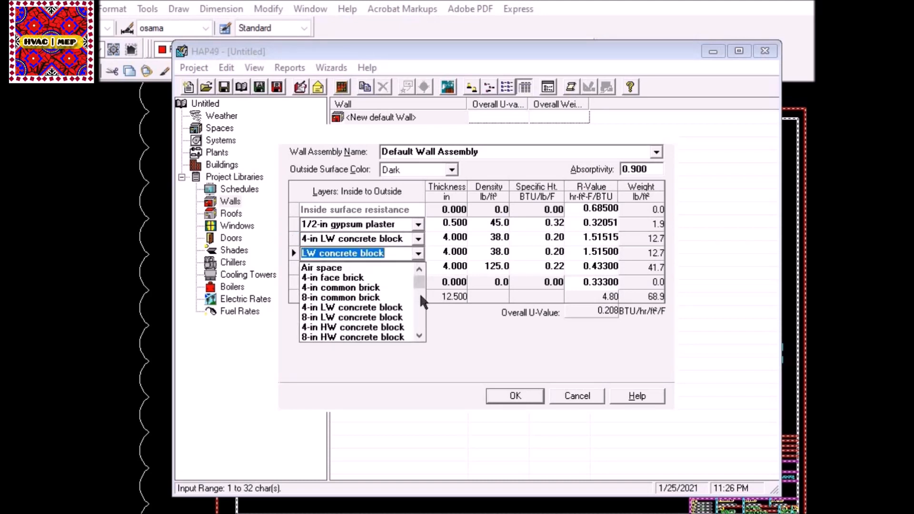
left_click(419, 336)
left_click_drag(419, 335, 418, 335)
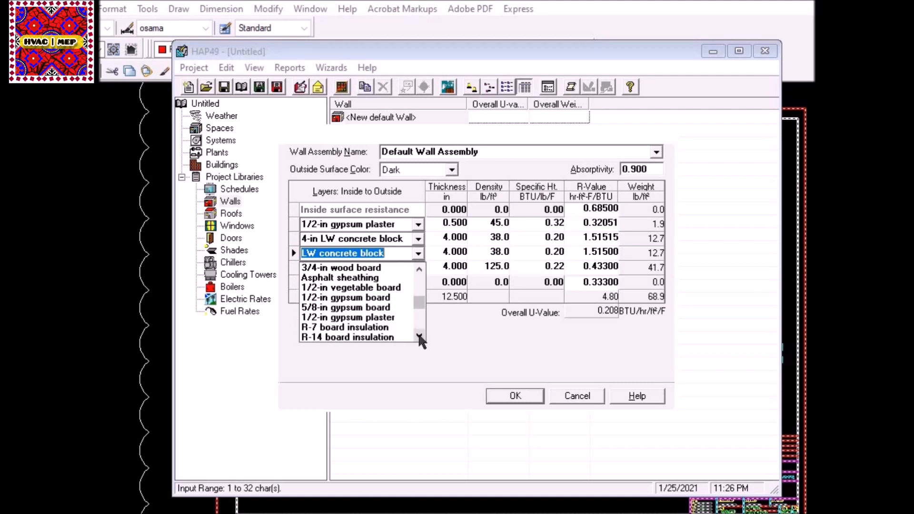
left_click(400, 318)
Remove the face brick layer from the wall assembly
left_click(418, 269)
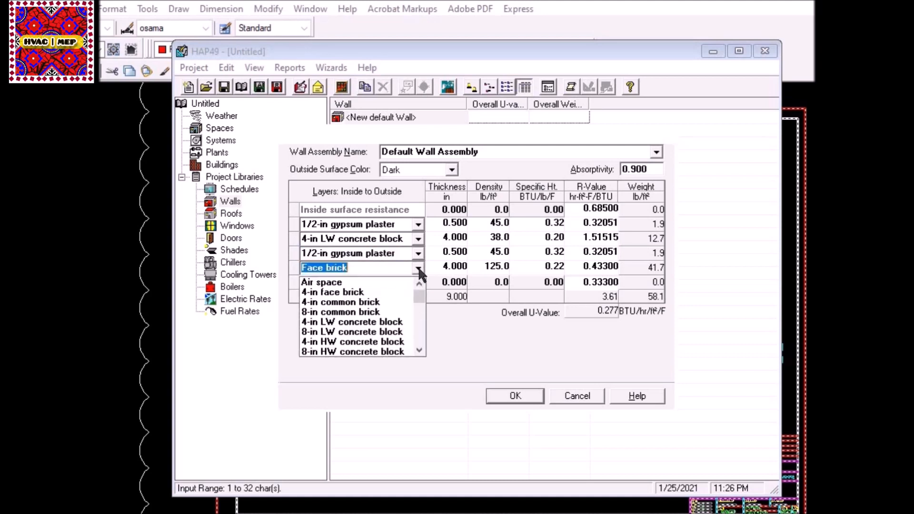
mouse_move(421, 295)
left_mouse_down()
mouse_move(418, 353)
mouse_move(425, 283)
left_mouse_up()
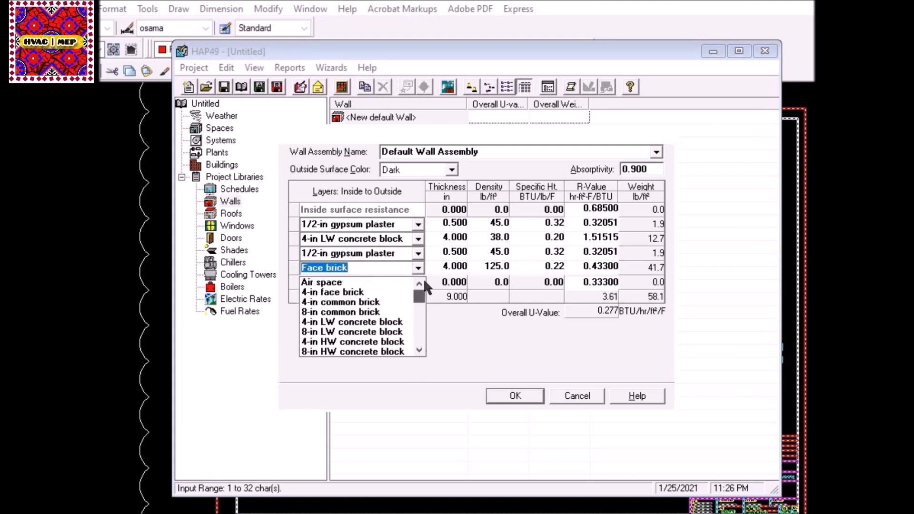
left_click(296, 269)
right_click(293, 268)
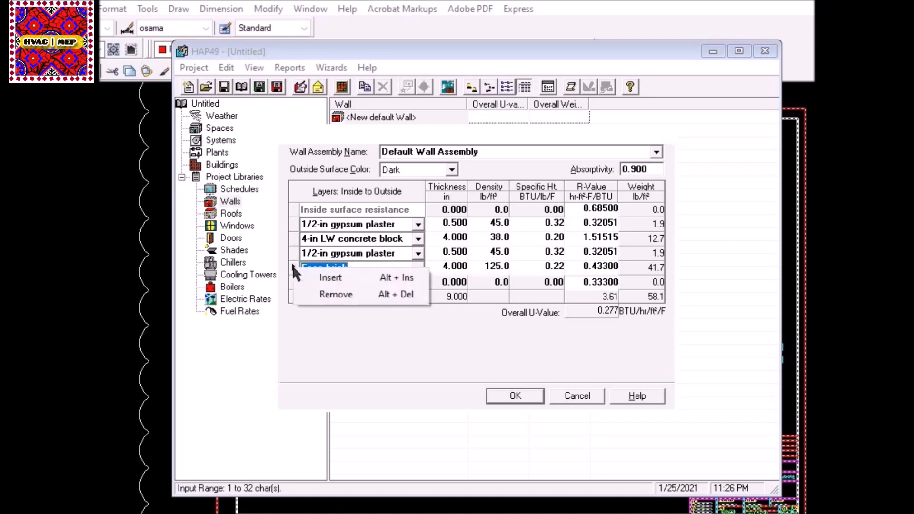
left_click(310, 293)
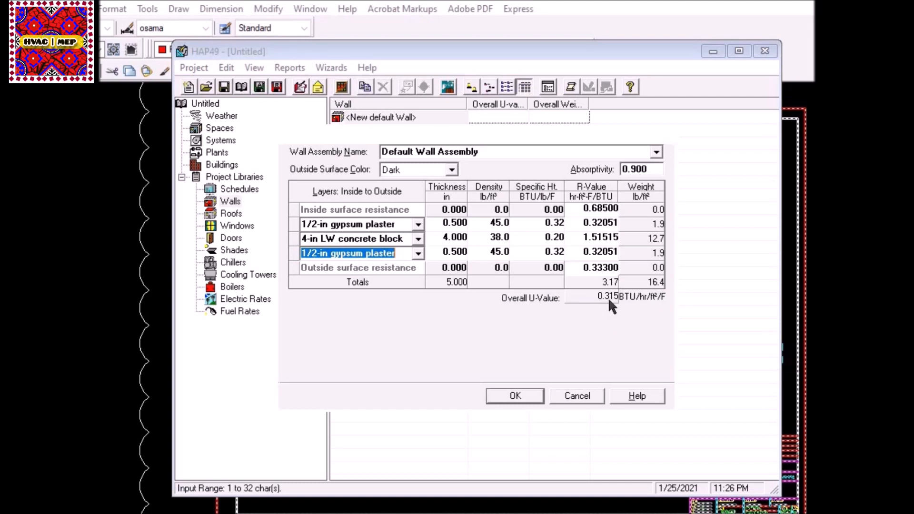
Name the wall assembly "External wall" and accept its properties
left_click(504, 155)
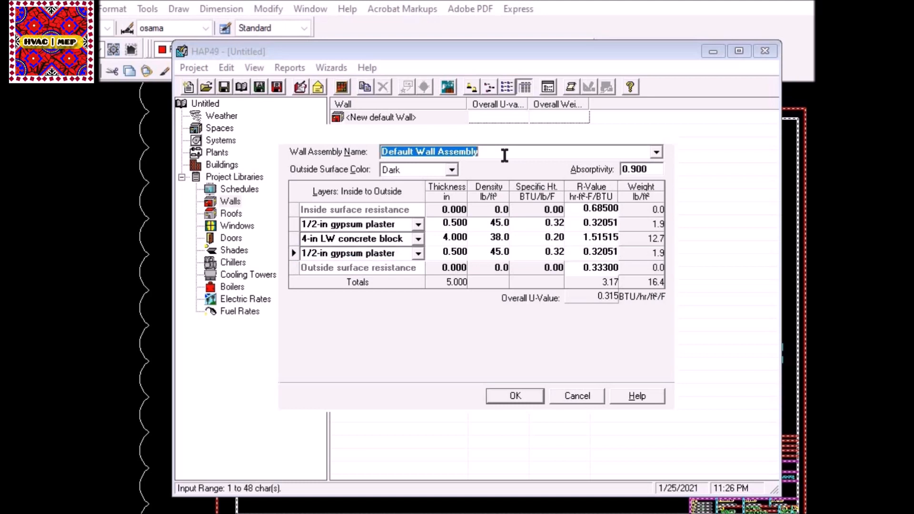
type("Ex")
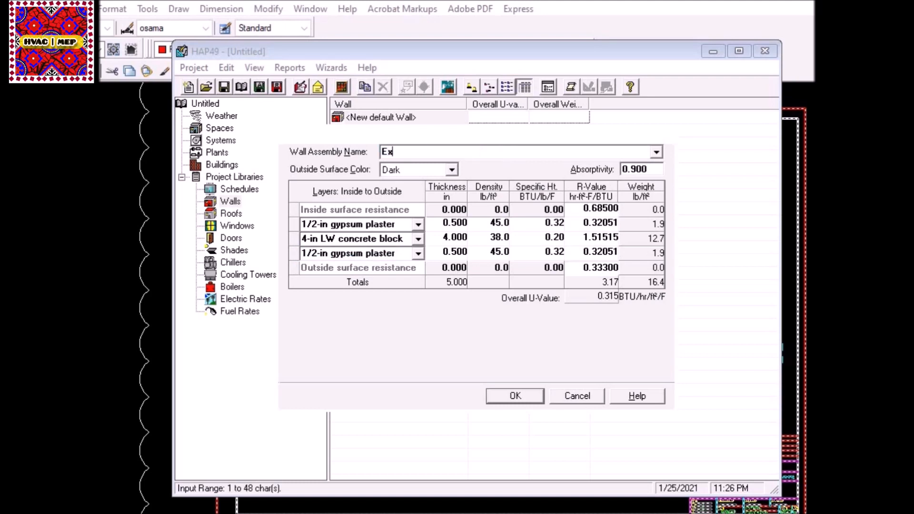
type("ternal wall")
left_click(450, 171)
left_click(451, 173)
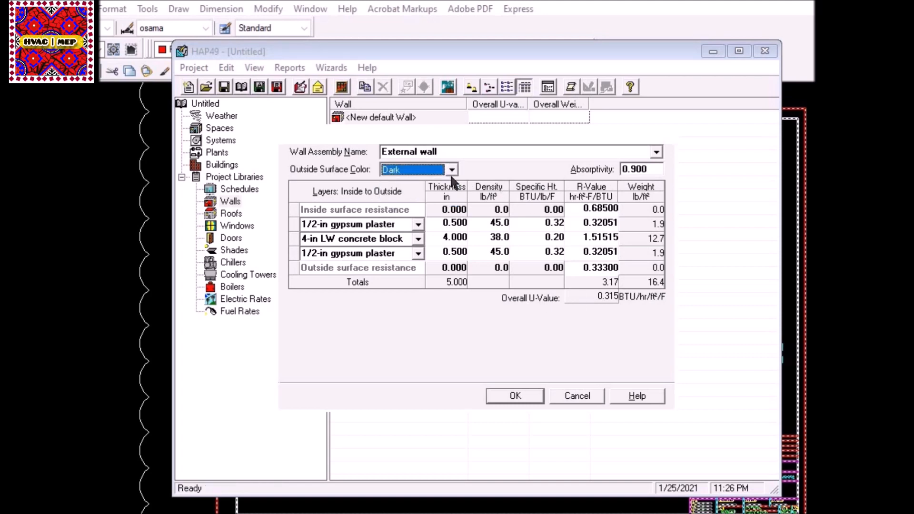
left_click(451, 172)
left_click(451, 173)
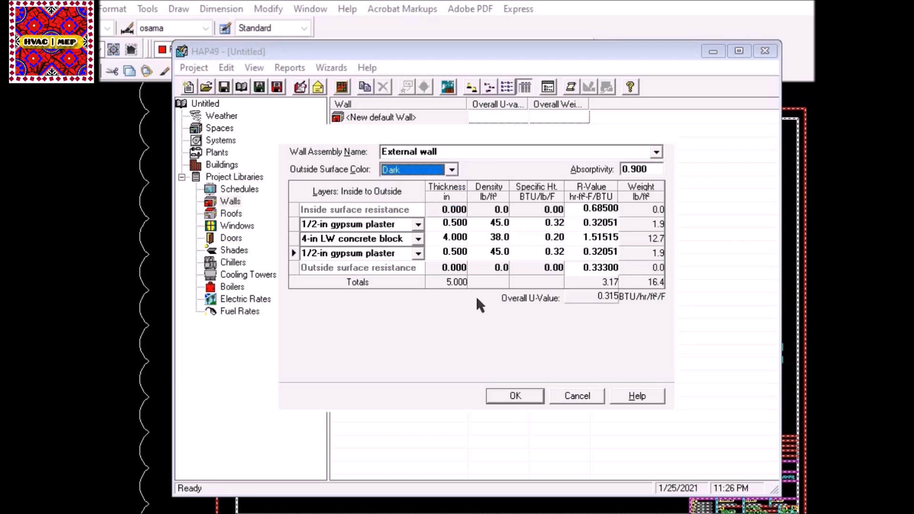
left_click(514, 402)
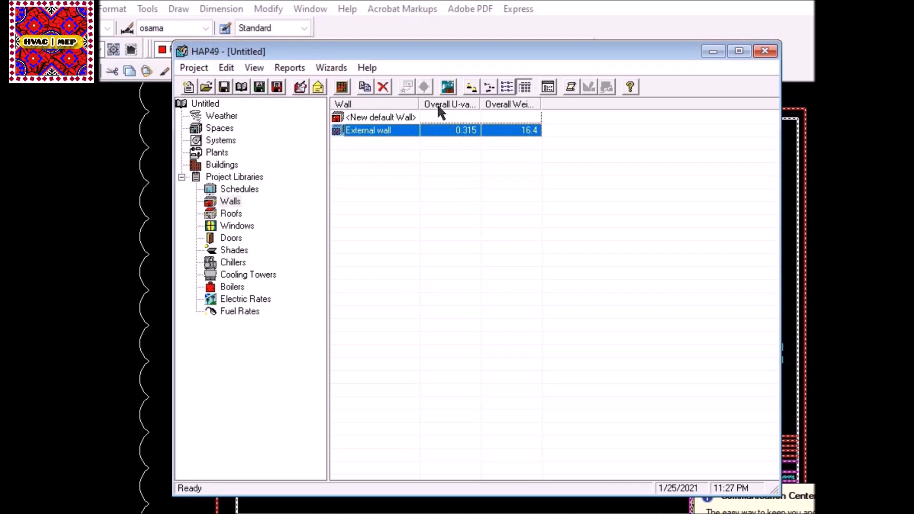
Reopen the External wall assembly, set its outside surface color to Medium and accept the change
double_click(405, 130)
left_click(404, 166)
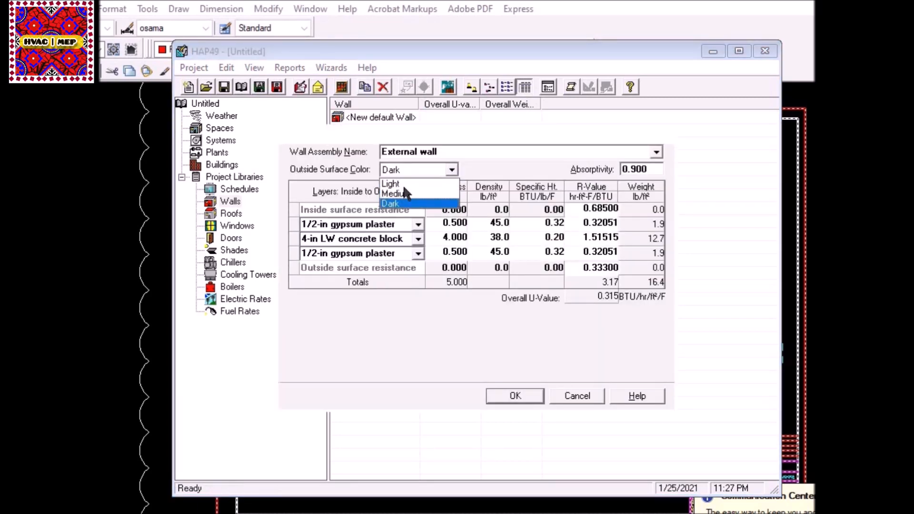
left_click(402, 192)
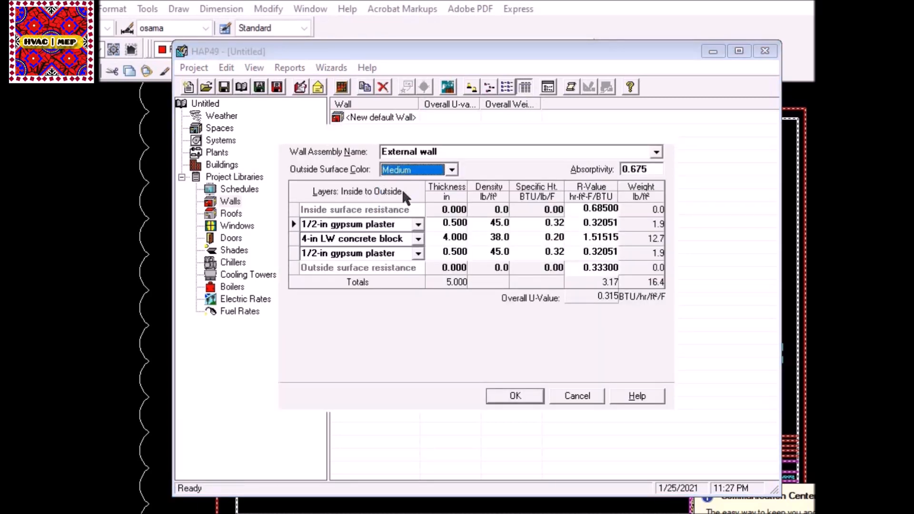
left_click(502, 394)
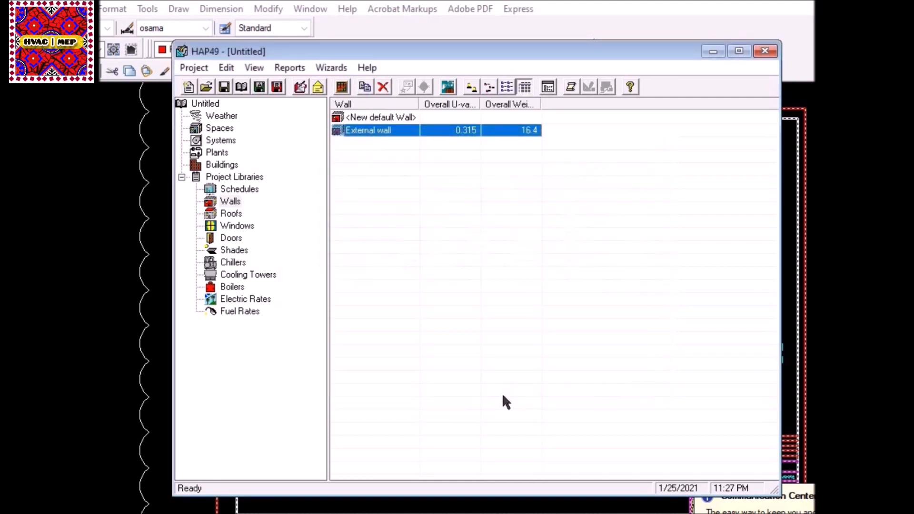
Start another new default wall, name it "Partition Wall Assembly" and set its outside surface color to Medium
left_click(383, 118)
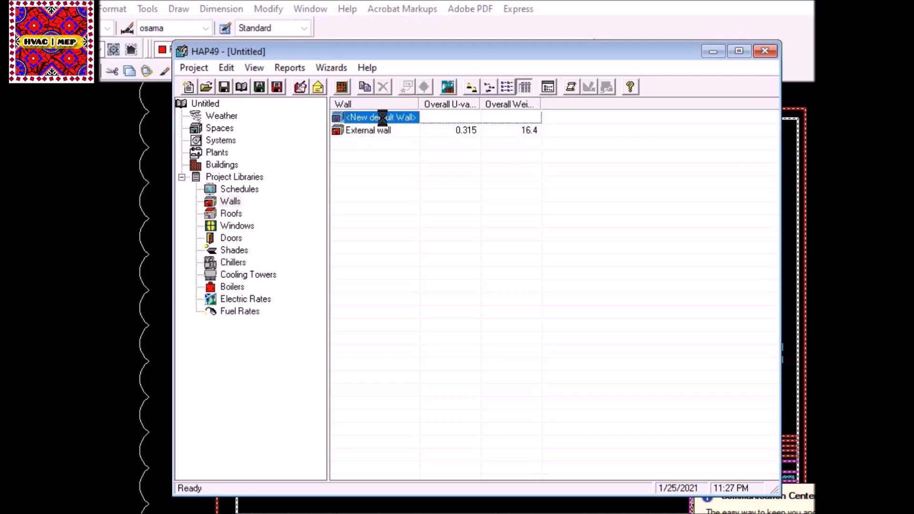
double_click(383, 119)
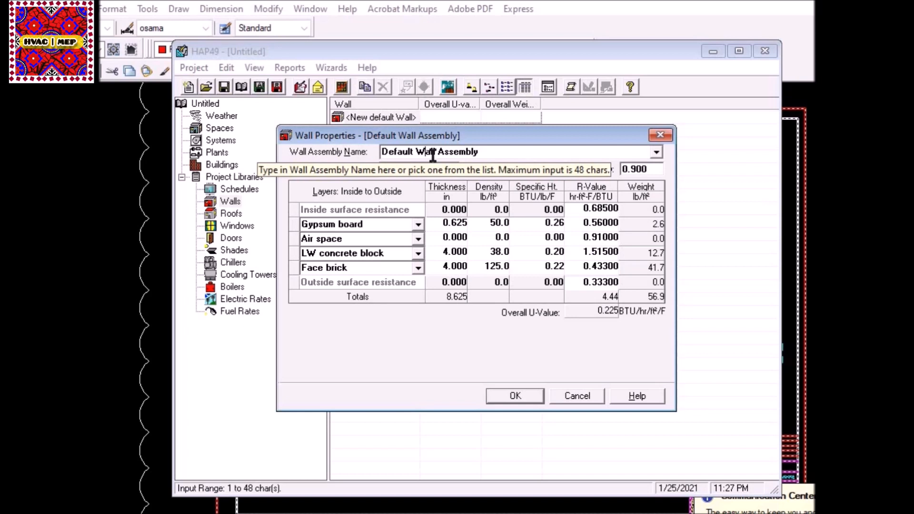
left_click_drag(413, 151, 320, 155)
type("ar")
key("BackSpace")
key("BackSpace")
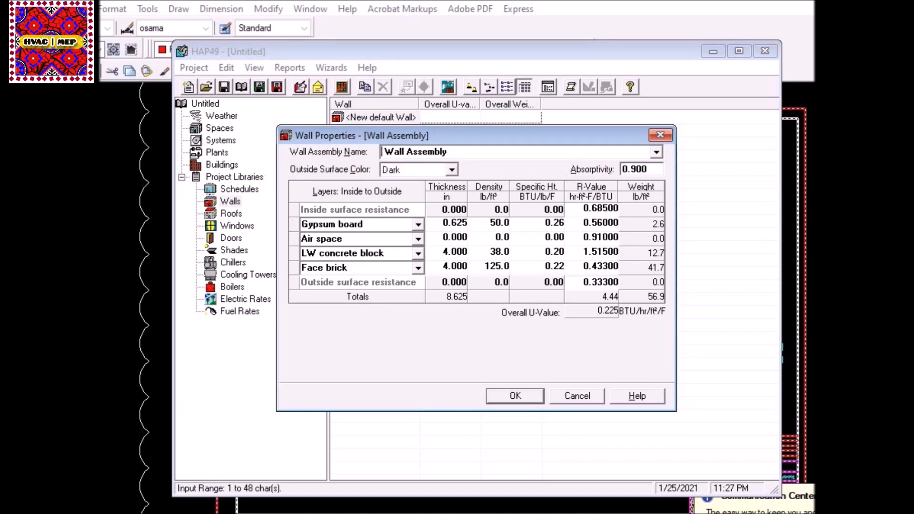
type("Psa")
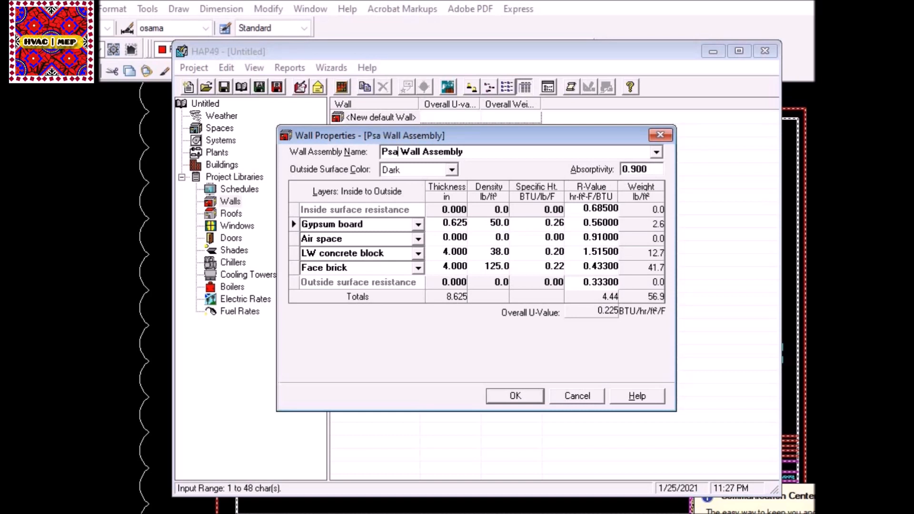
key("BackSpace")
key("BackSpace")
type("artita")
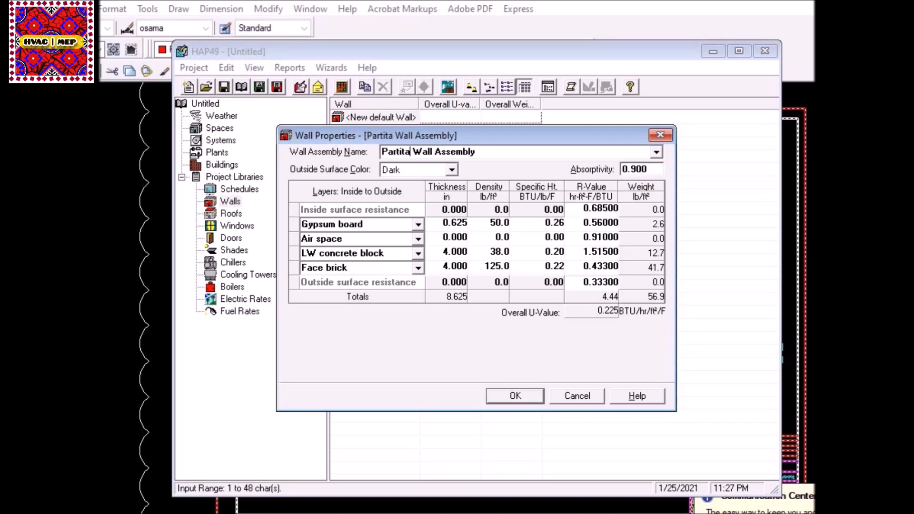
key("BackSpace")
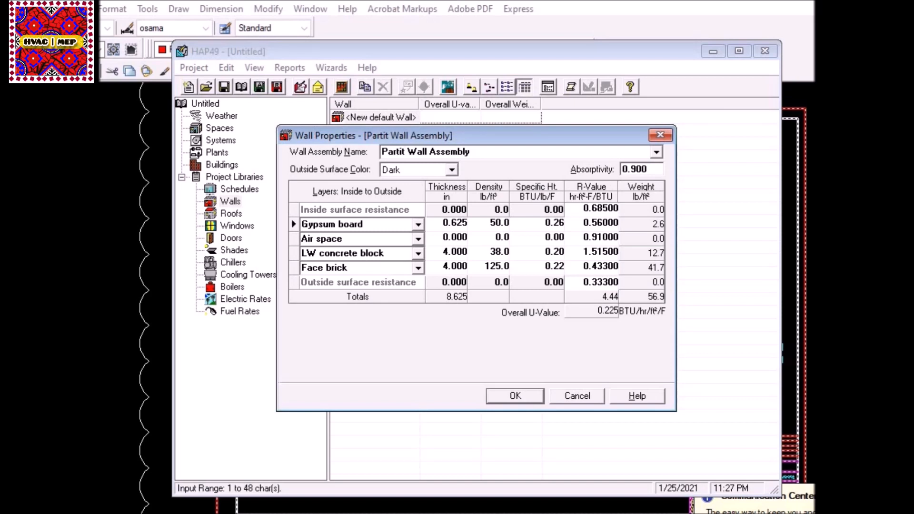
type("ion")
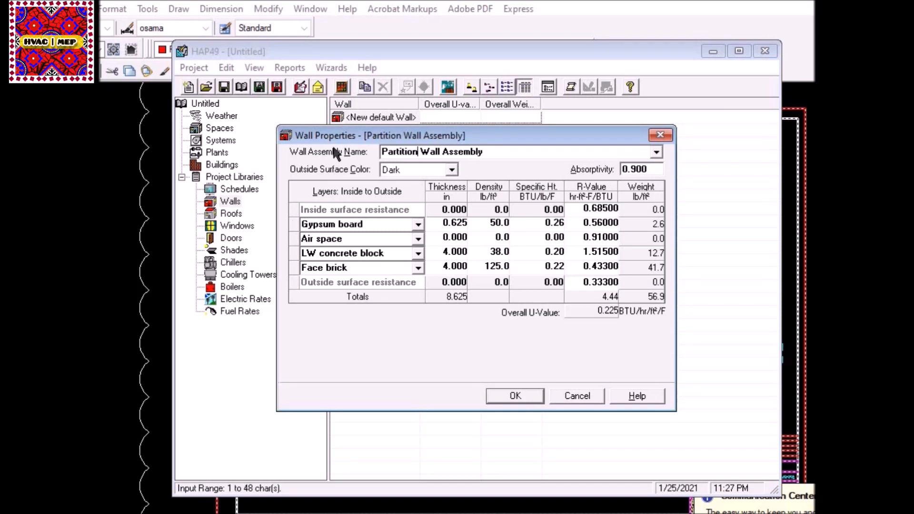
left_click(416, 165)
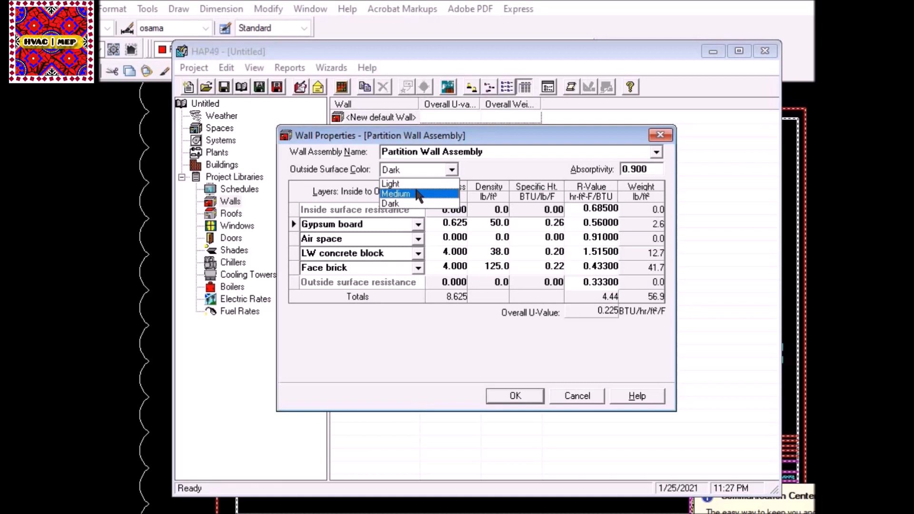
left_click(416, 193)
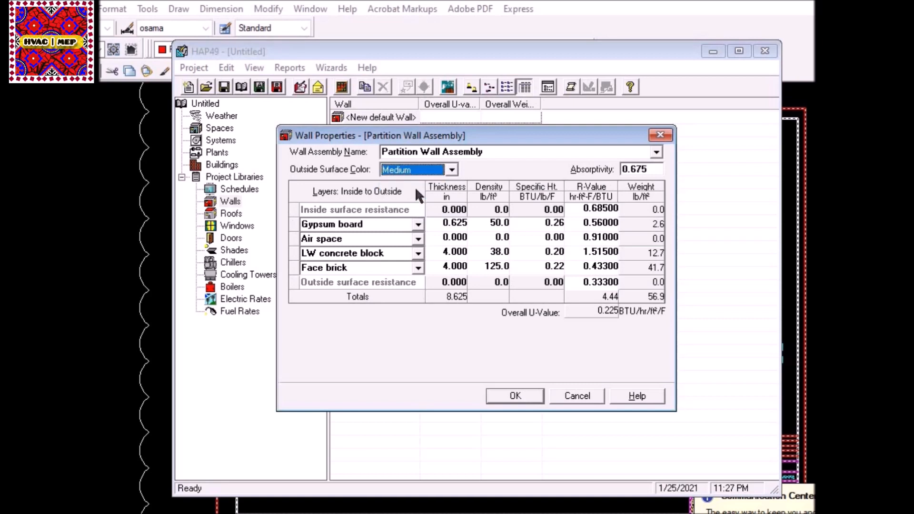
Set the partition wall's two innermost layers to 1/2-in gypsum plaster and 4-in LW concrete block
left_click(419, 224)
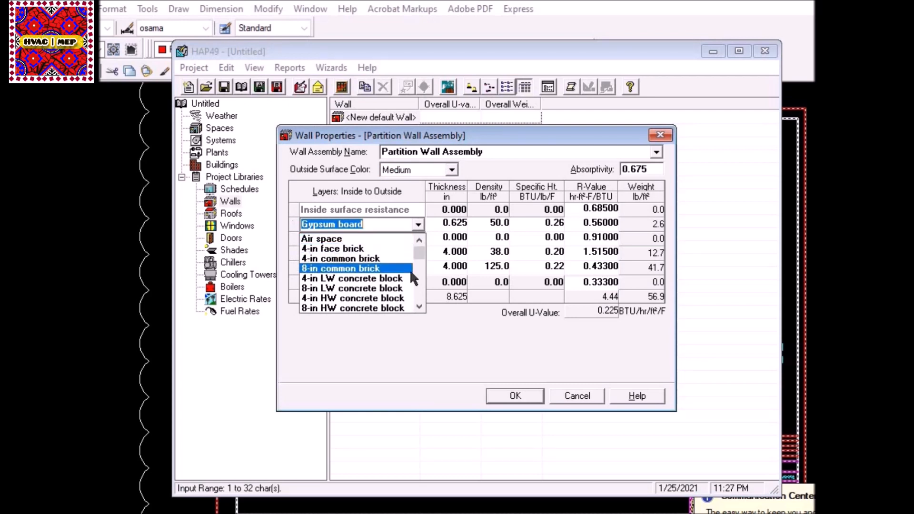
left_click_drag(419, 253, 420, 277)
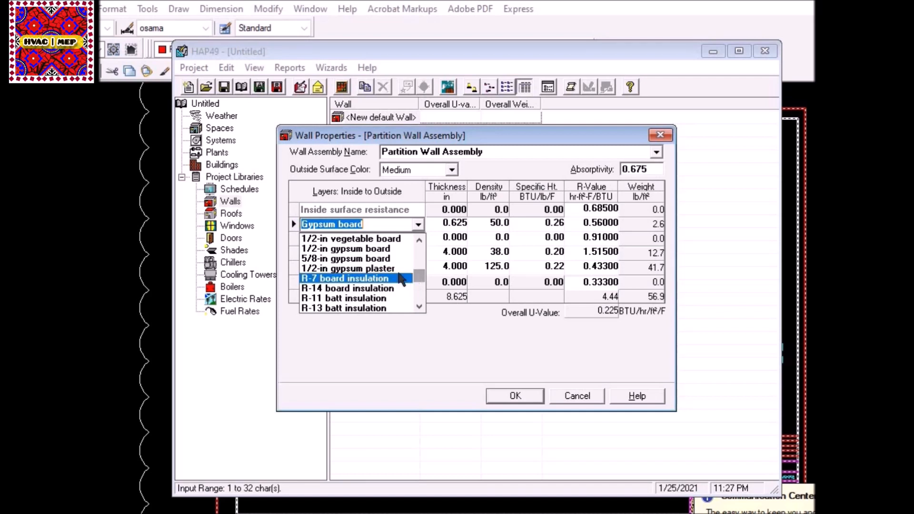
left_click(400, 269)
left_click(418, 239)
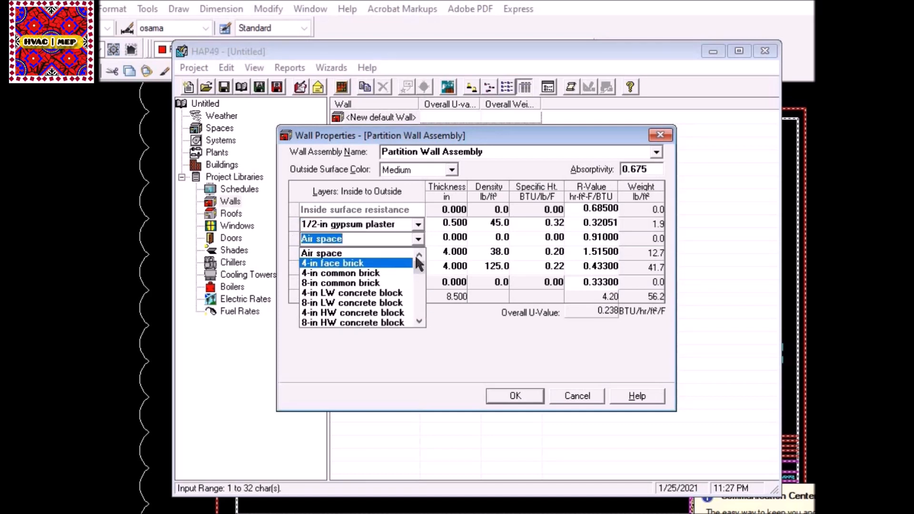
left_click(410, 293)
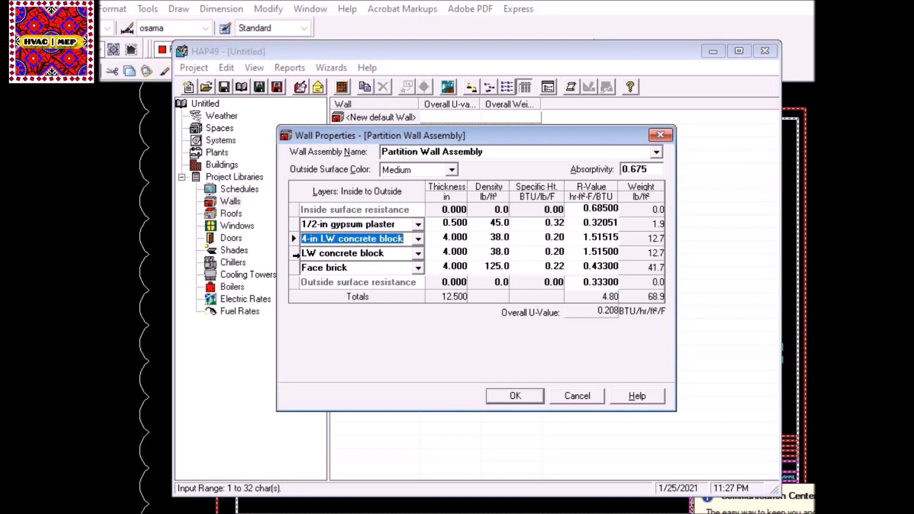
Remove the original LW concrete block and face brick layers from the partition wall and accept the assembly
right_click(291, 254)
left_click(309, 280)
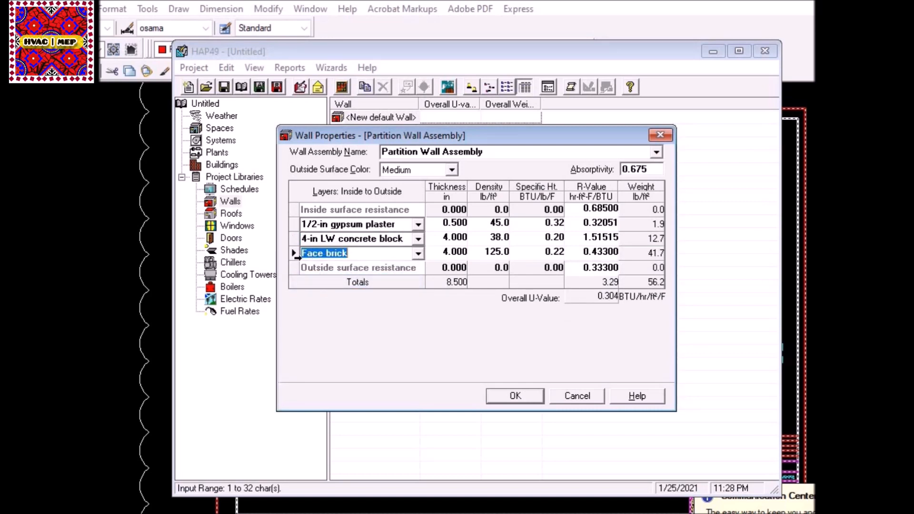
right_click(290, 255)
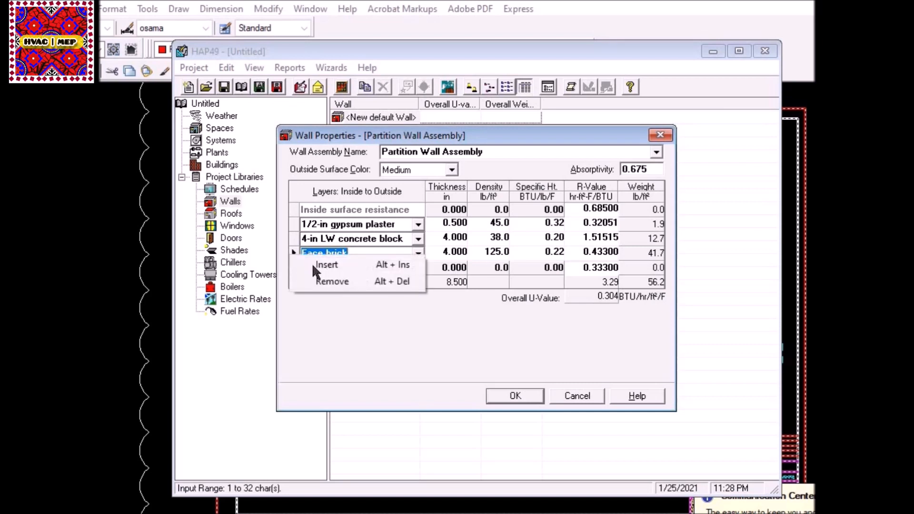
left_click(314, 281)
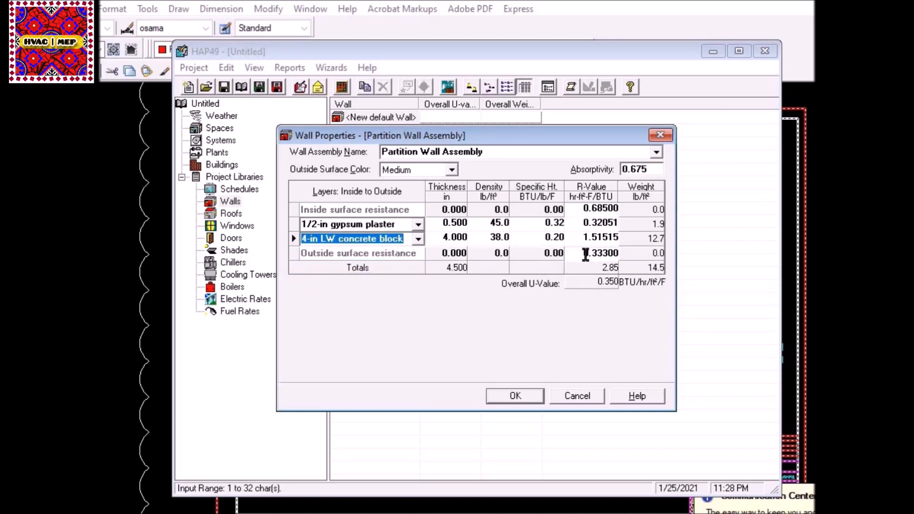
left_click(532, 395)
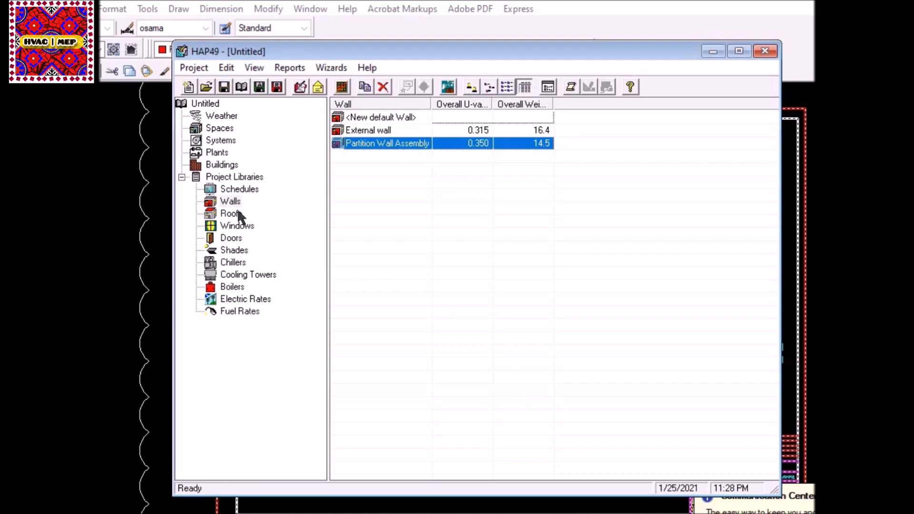
Create a new default roof with its built-up roofing layer replaced by 8-in LW concrete and accept it
left_click(233, 214)
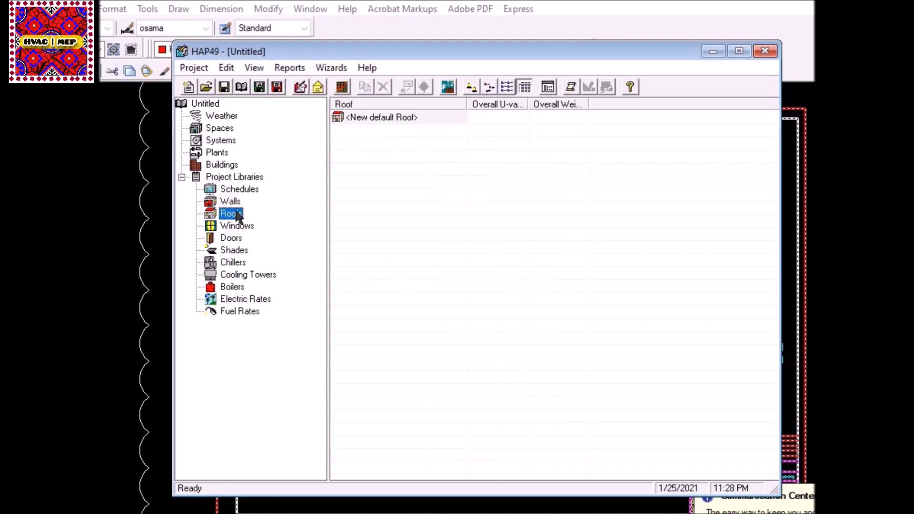
double_click(383, 119)
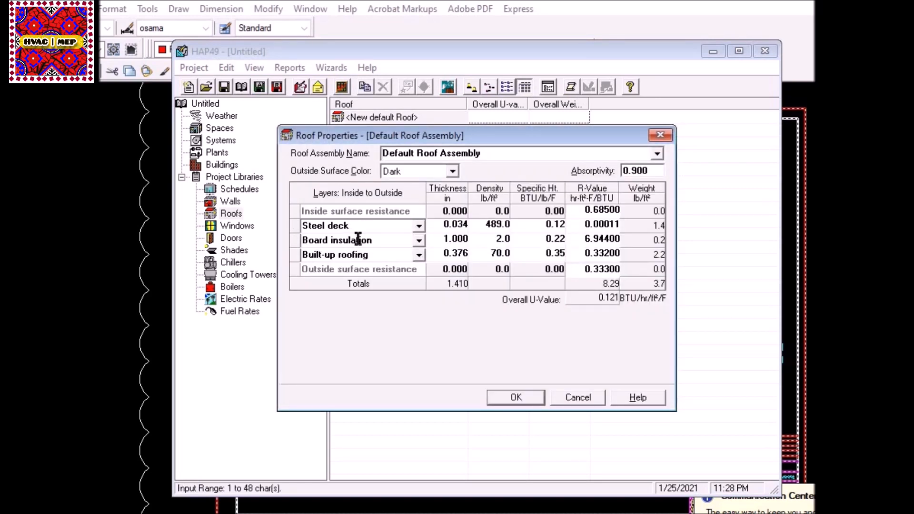
left_click(419, 255)
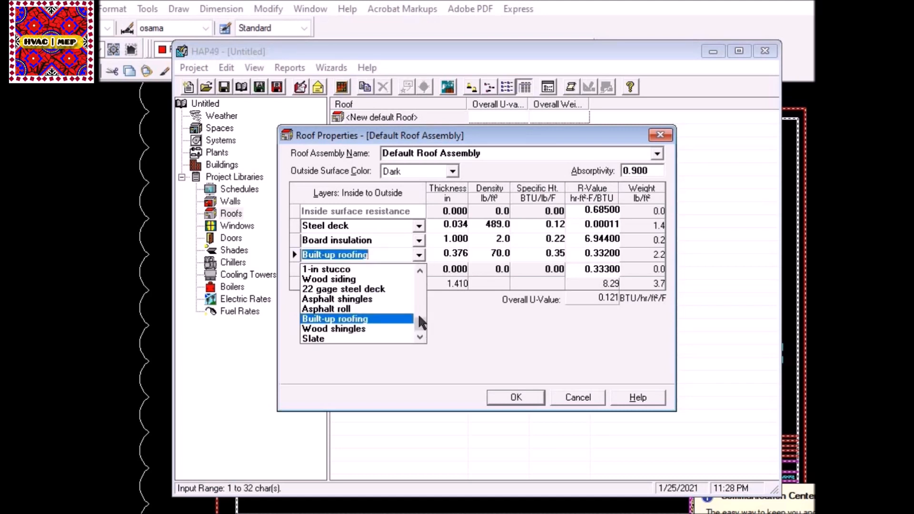
left_click_drag(418, 318, 419, 293)
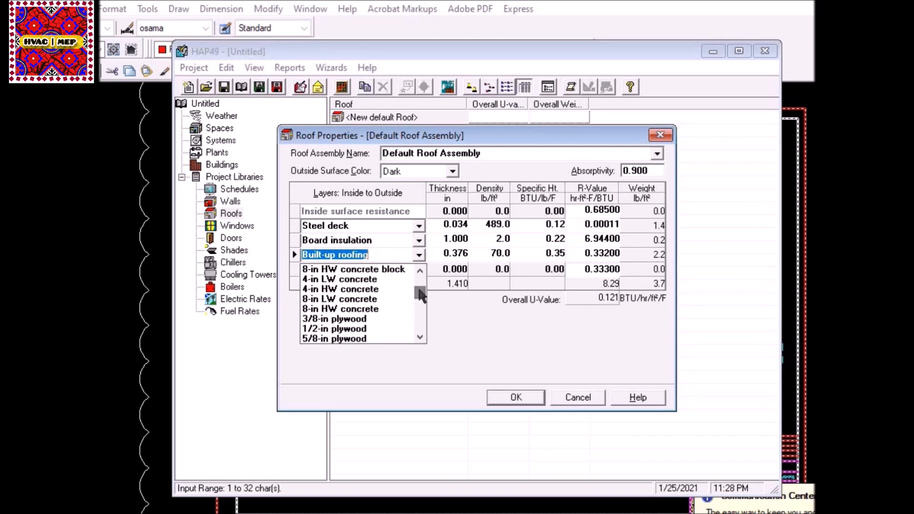
left_click(360, 300)
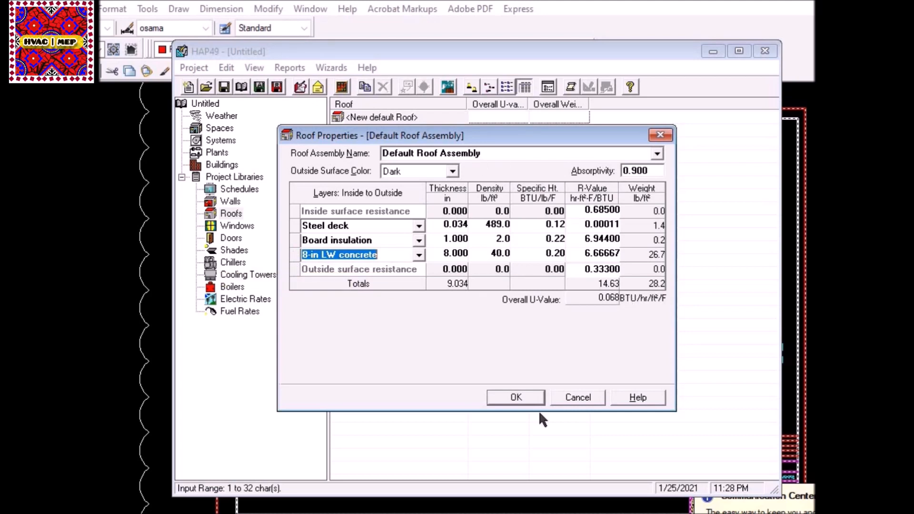
left_click(518, 403)
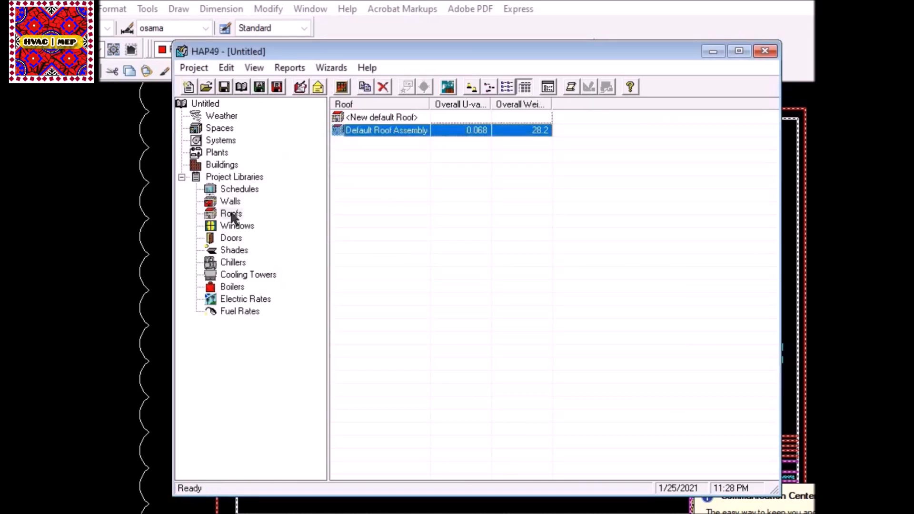
Create a new default window with detailed input enabled, keeping 1/8" clear outer glazing, and accept it
left_click(235, 226)
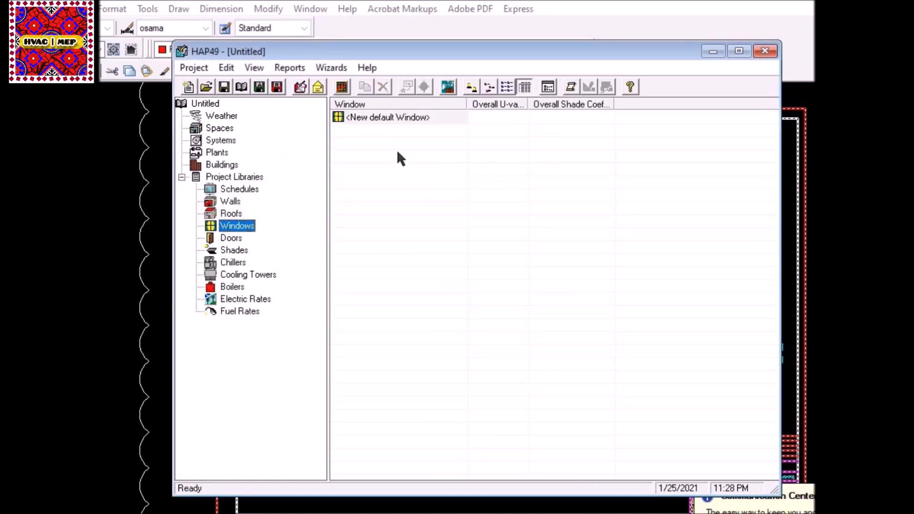
double_click(401, 118)
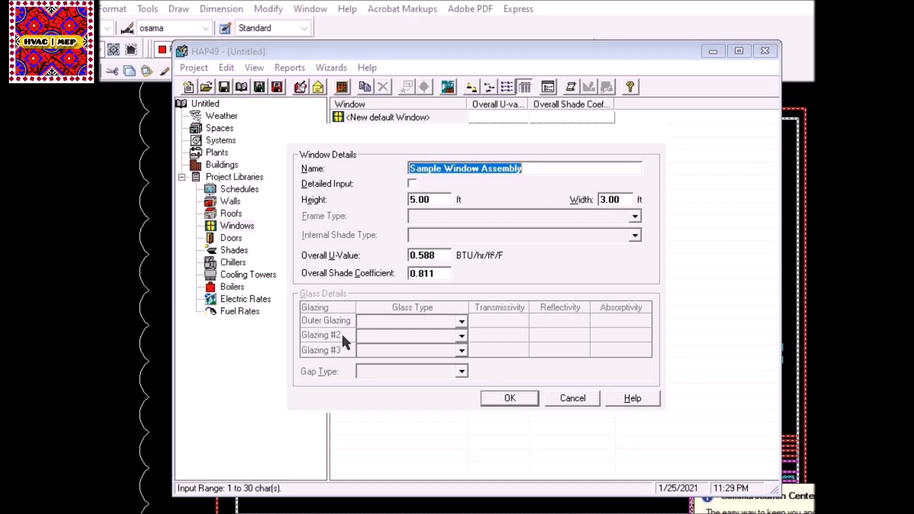
left_click(412, 184)
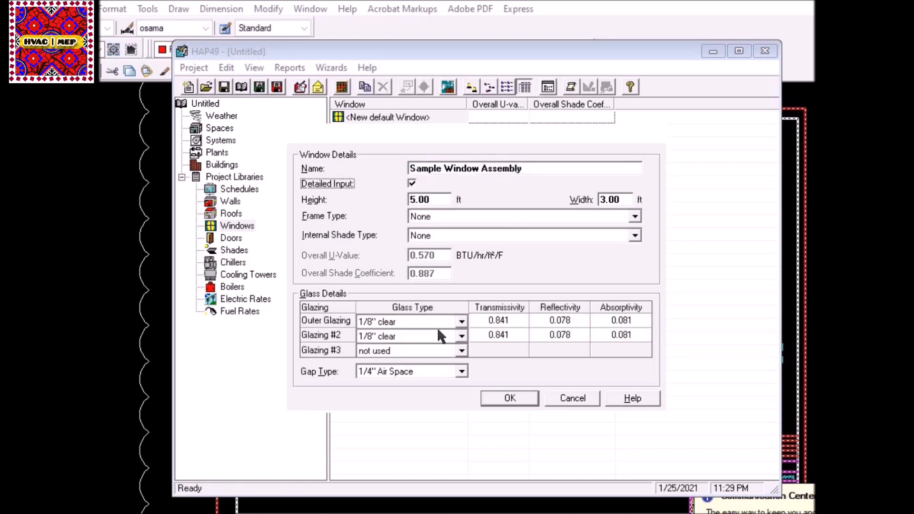
left_click(461, 322)
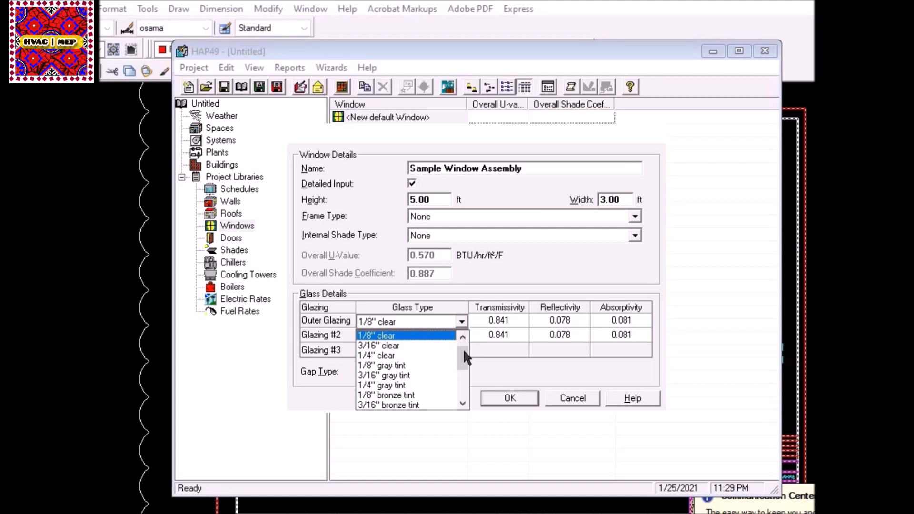
left_click(463, 322)
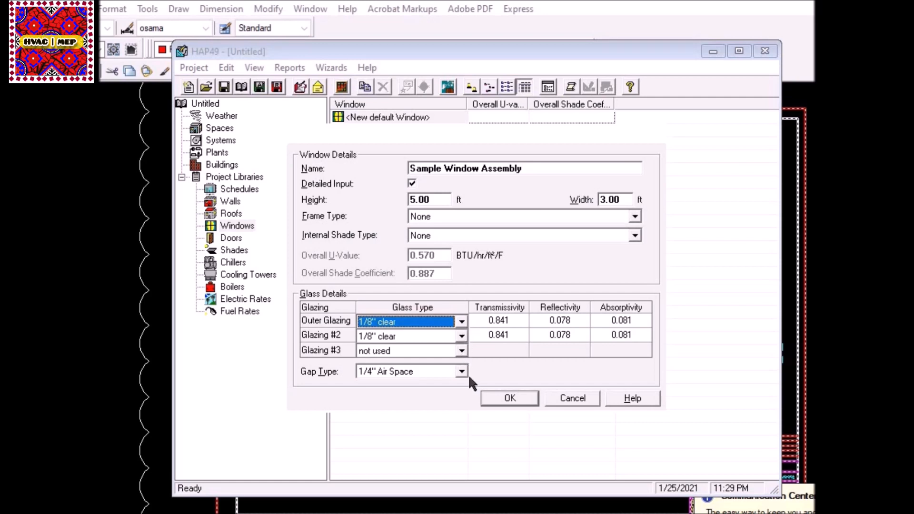
left_click(509, 398)
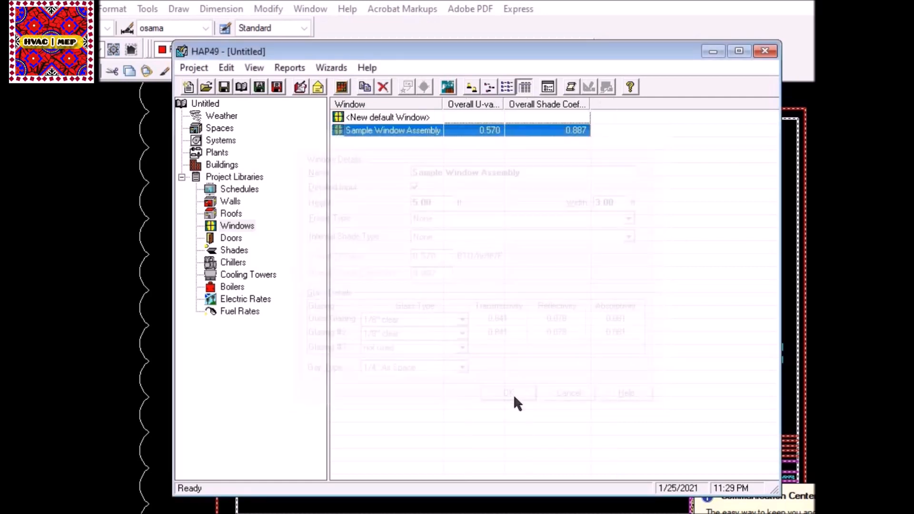
Create a new default door with a gross area of 21 ft² and accept it
left_click(231, 238)
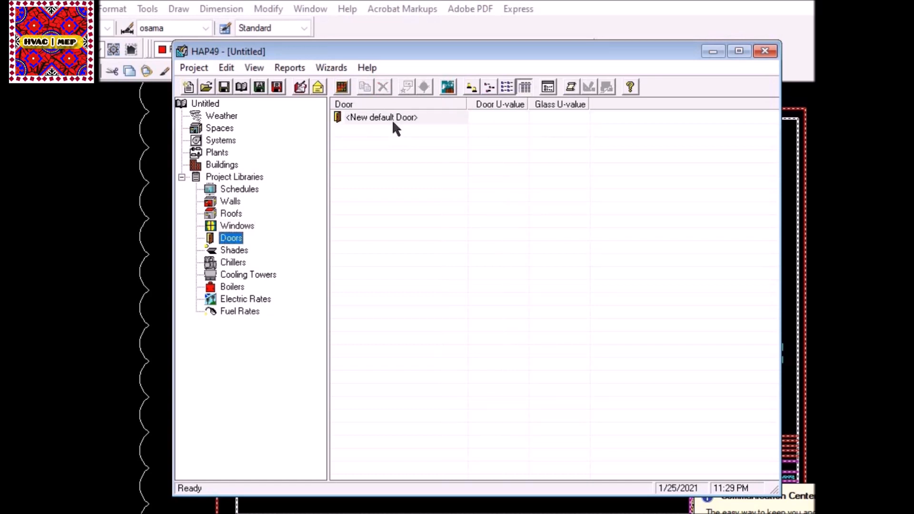
double_click(392, 119)
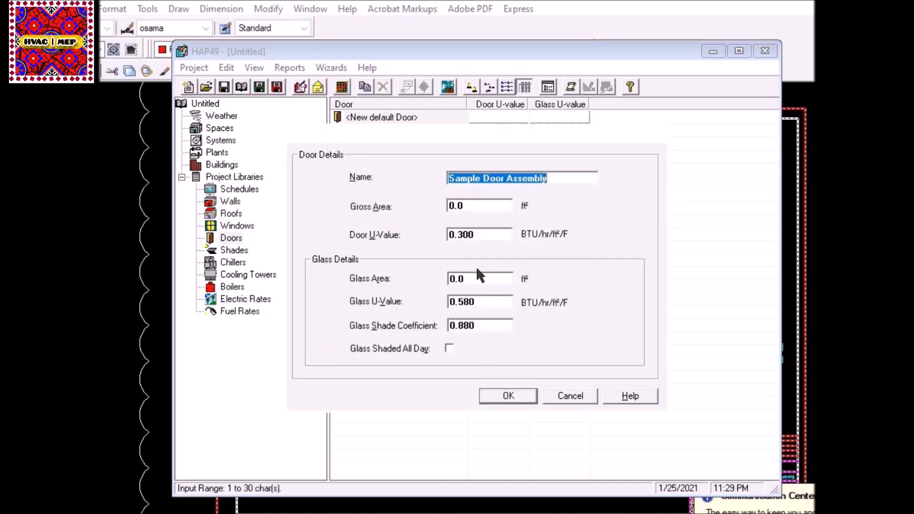
left_click(475, 204)
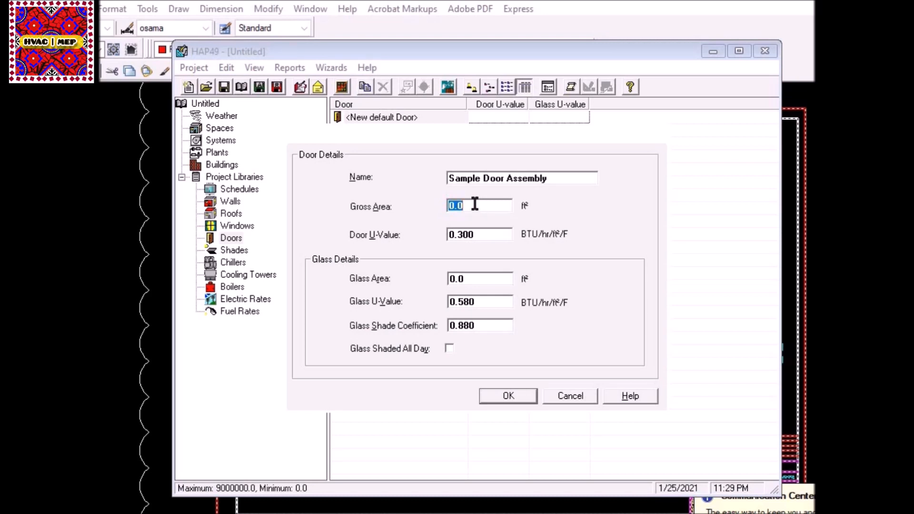
type("21")
left_click(506, 400)
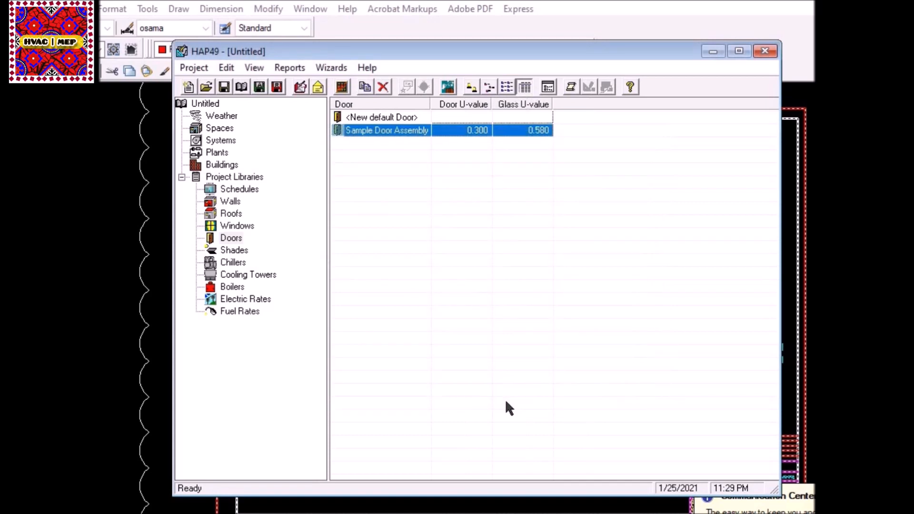